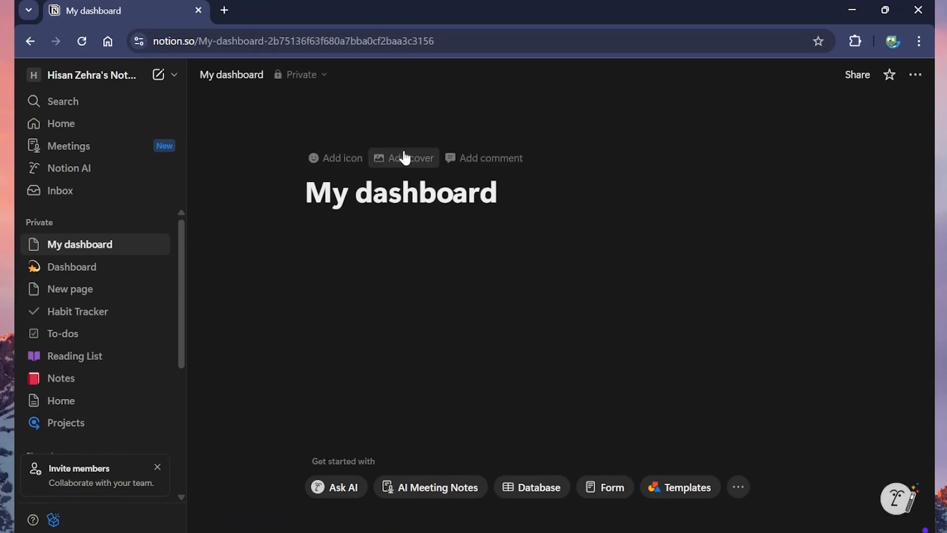
# Add a cover to the My dashboard page and change it to the blue-and-peach gradient from the gallery
pyautogui.click(404, 156)
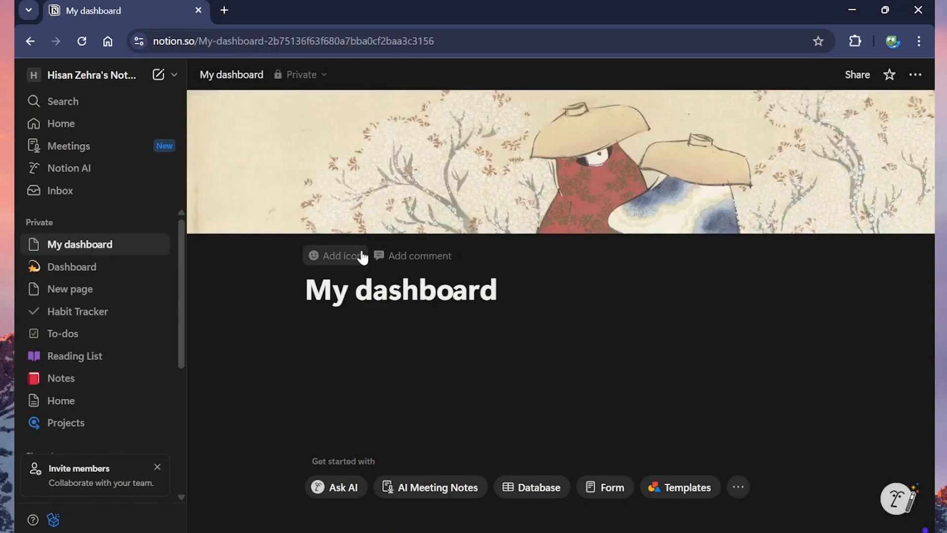
pyautogui.click(838, 110)
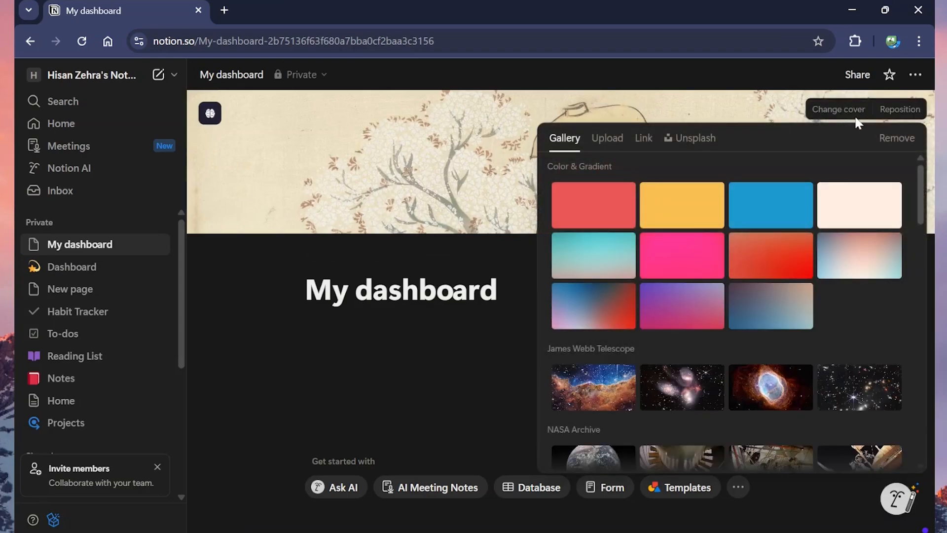
pyautogui.click(611, 141)
pyautogui.click(642, 174)
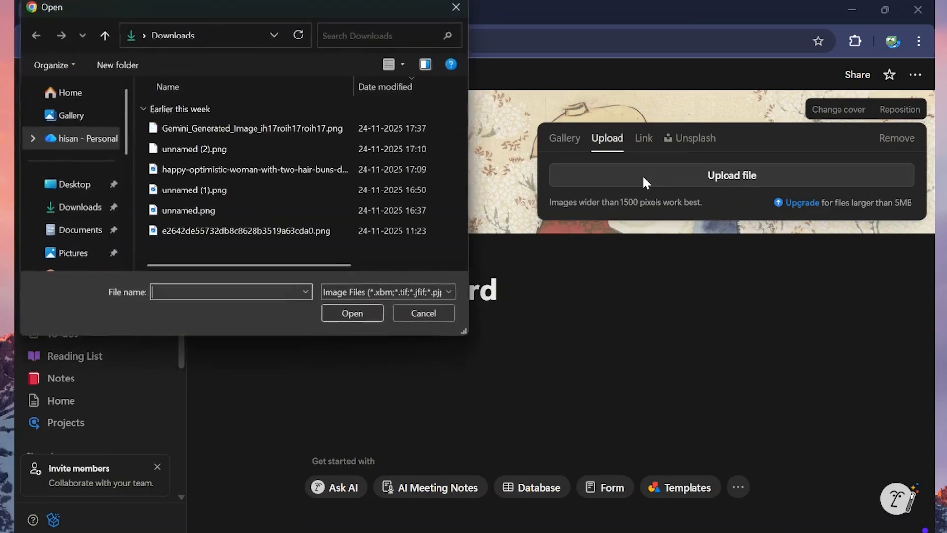
pyautogui.press('Escape')
pyautogui.click(564, 138)
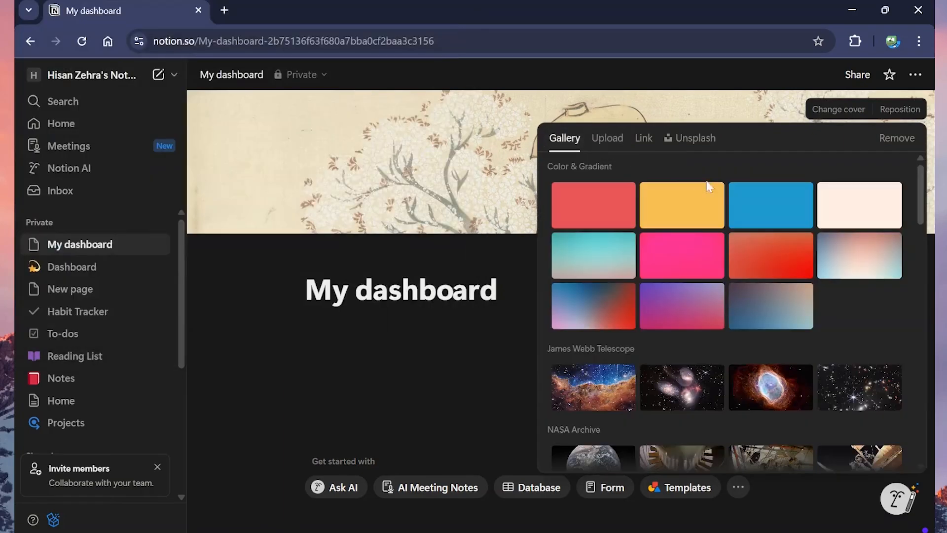
pyautogui.click(841, 270)
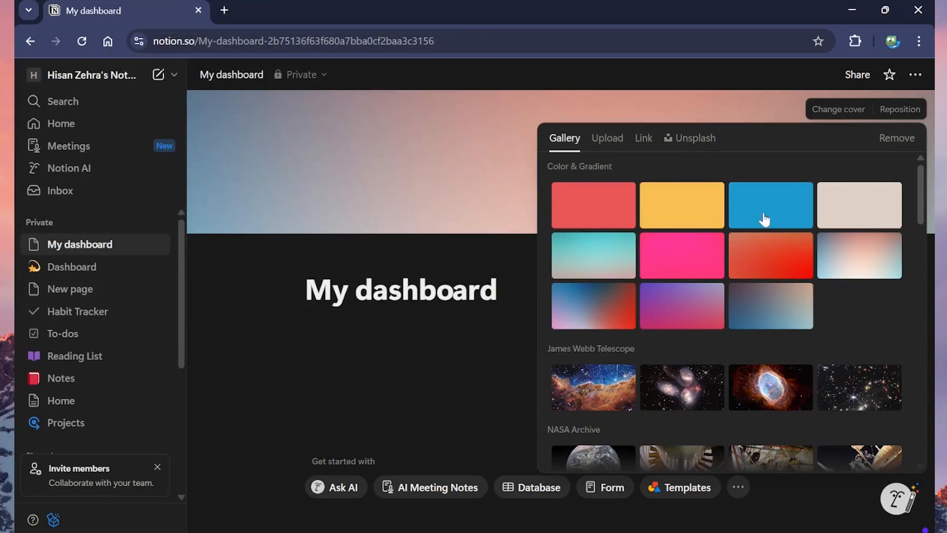
pyautogui.click(510, 260)
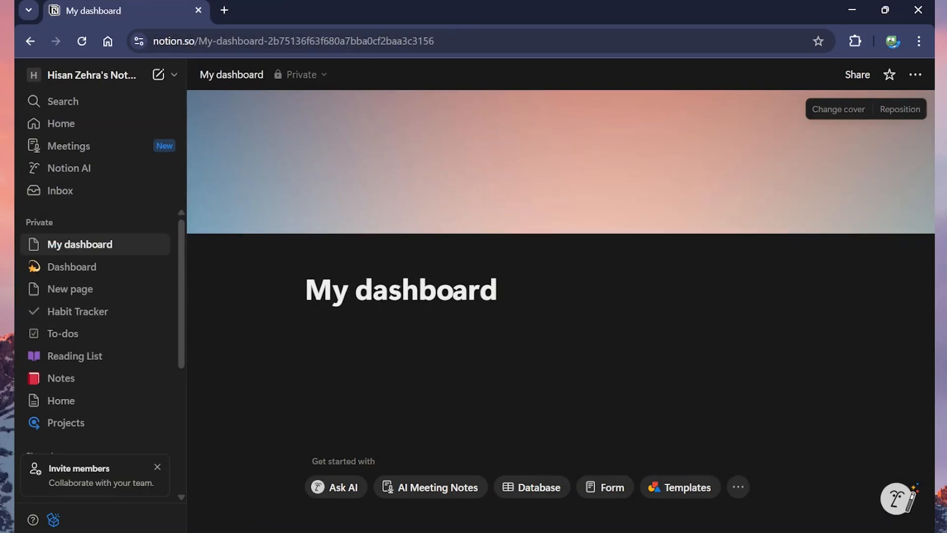
# Give the My dashboard page the heart-on-fire emoji as its icon
pyautogui.click(327, 255)
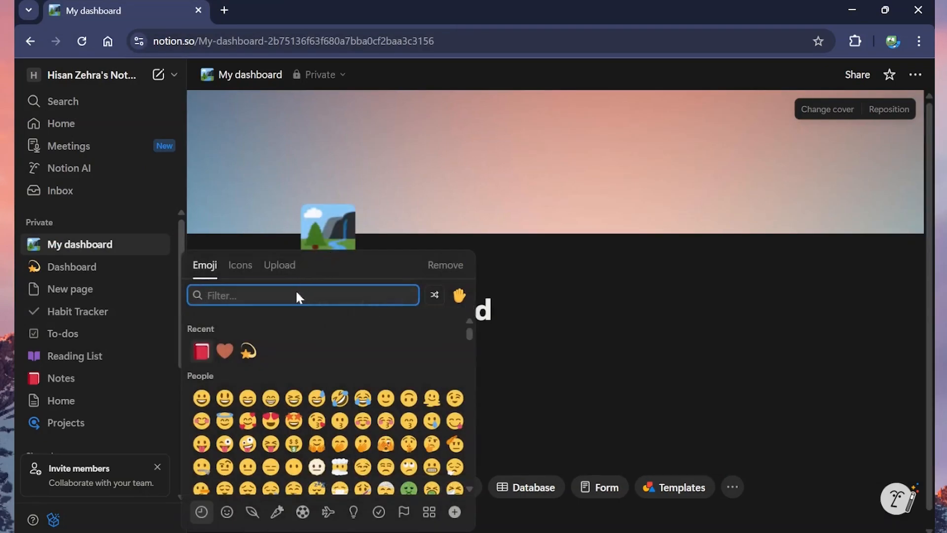
pyautogui.scroll(-8, 281, 375)
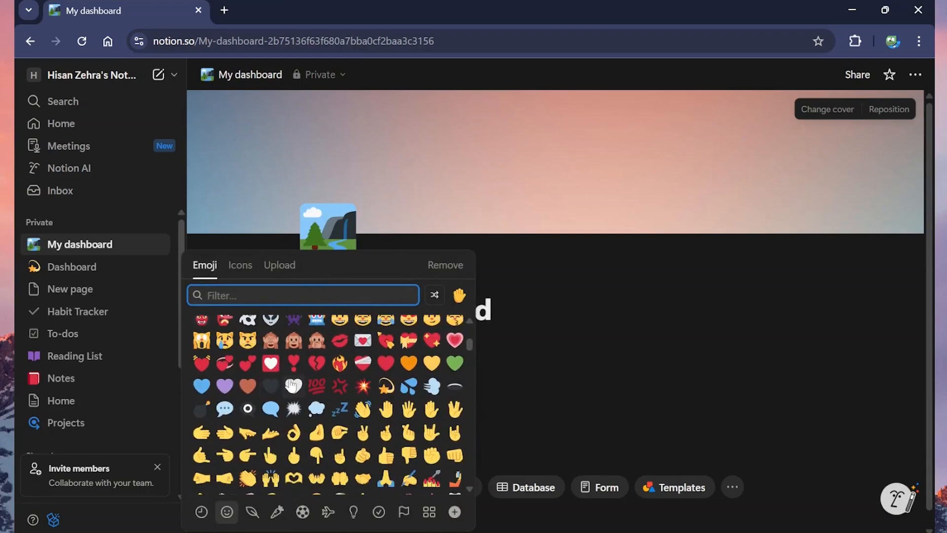
pyautogui.click(340, 363)
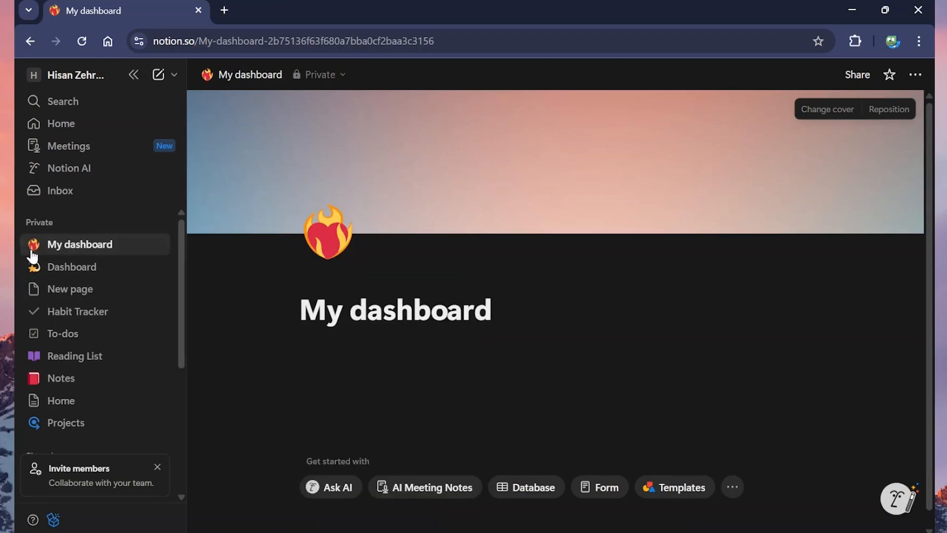
# Add a Heading 3 reading "Quick links" below the page title and start a new line under it
pyautogui.scroll(-1, 555, 296)
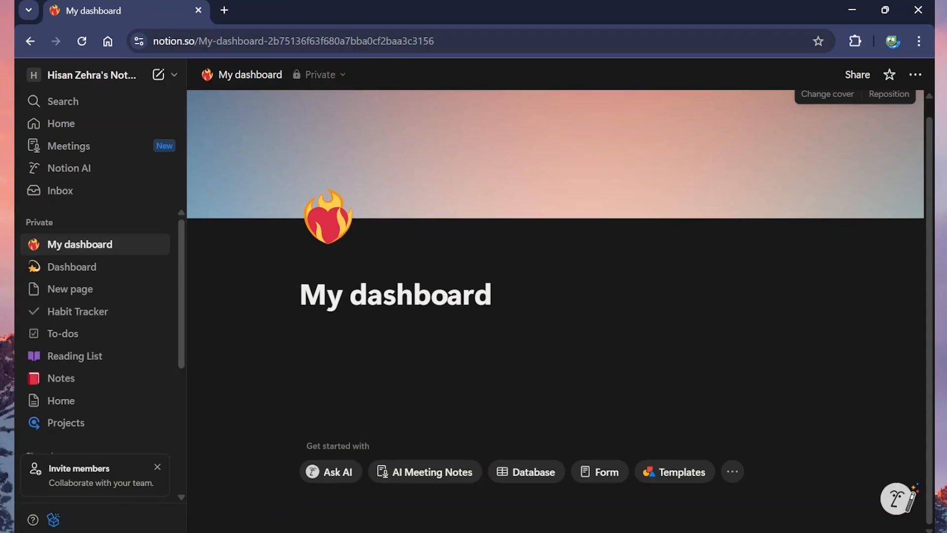
pyautogui.click(359, 347)
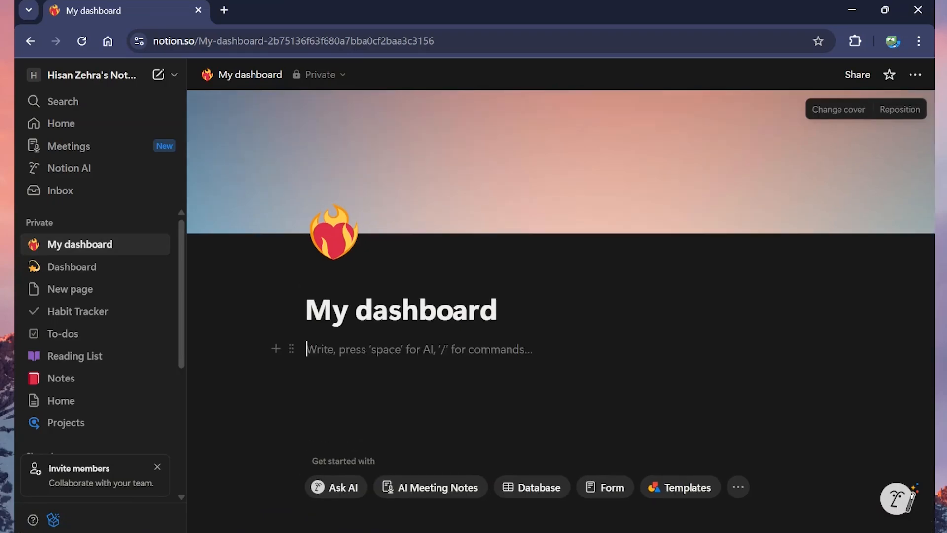
pyautogui.click(275, 351)
pyautogui.scroll(-3, 381, 275)
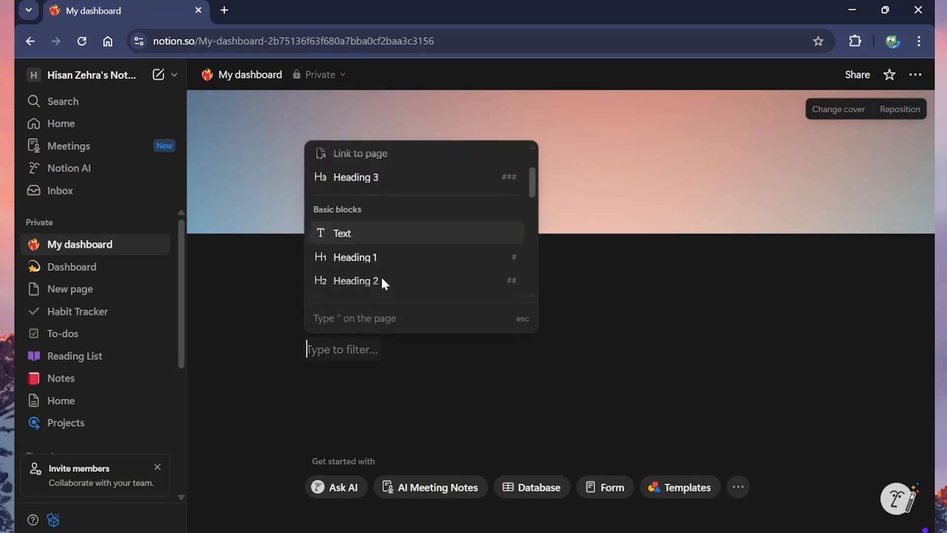
pyautogui.scroll(3, 382, 282)
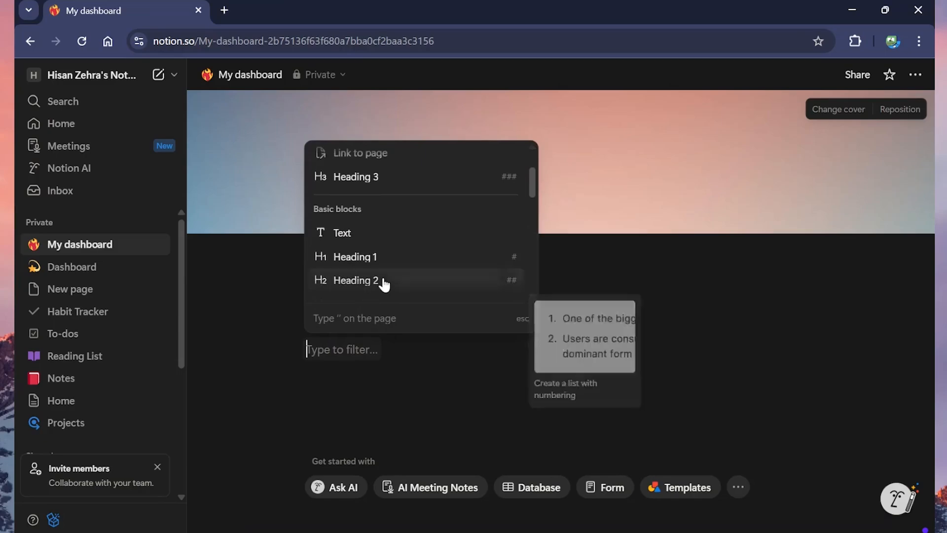
pyautogui.scroll(-3, 383, 277)
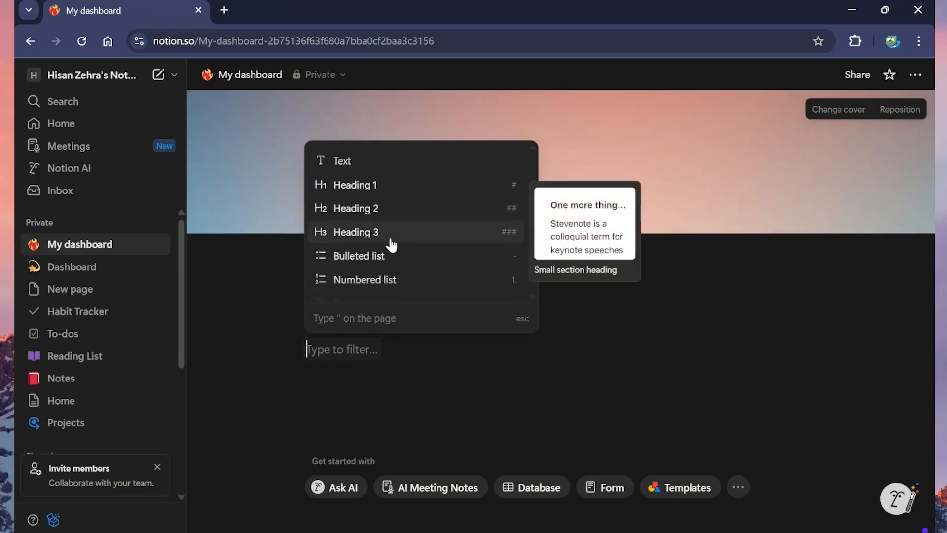
pyautogui.click(394, 243)
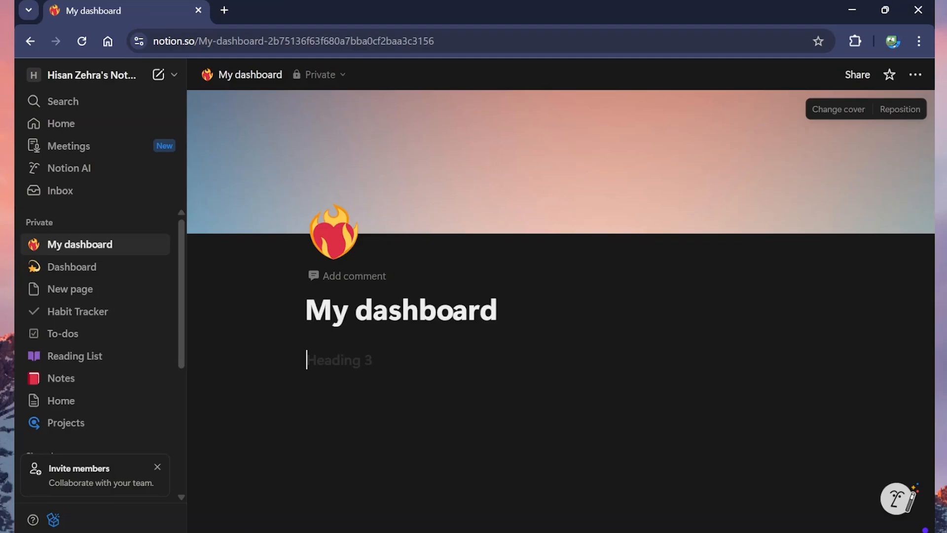
pyautogui.write('Quick links')
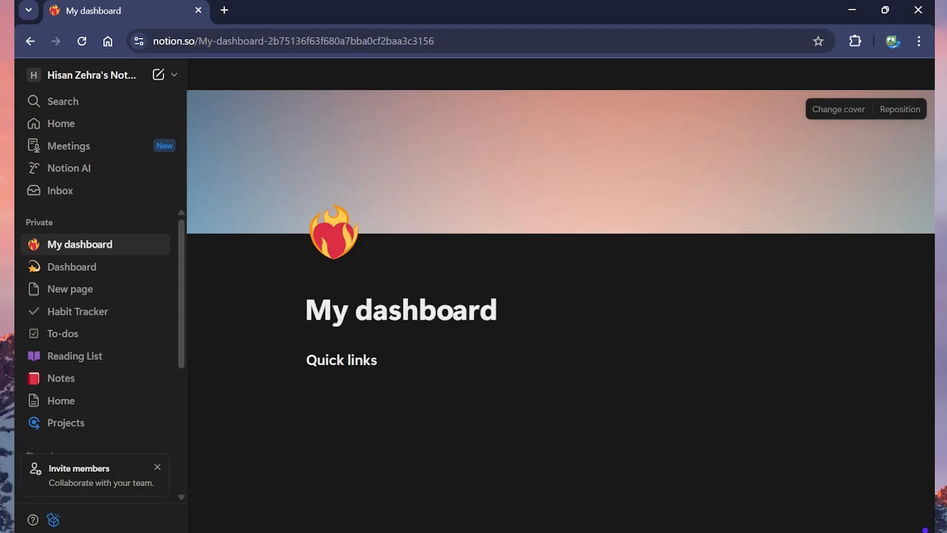
pyautogui.press('Return')
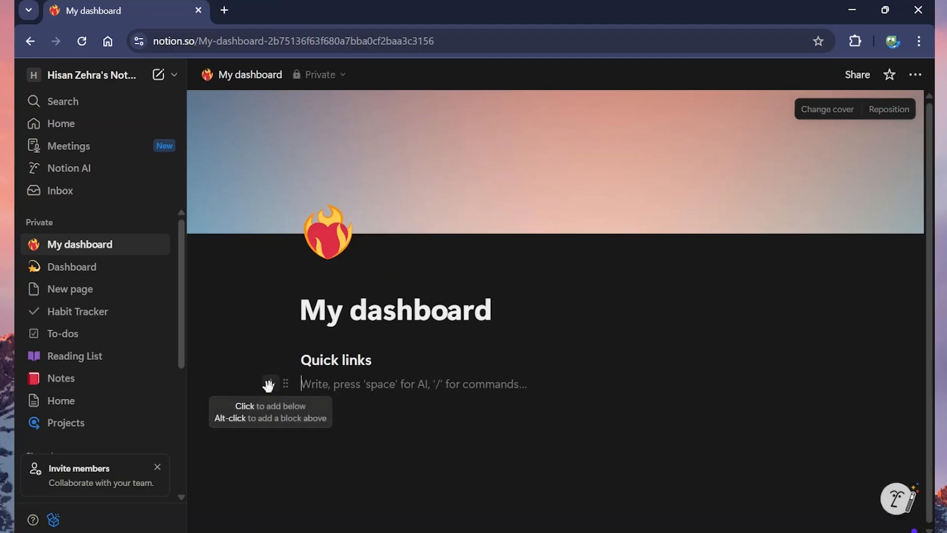
# Insert links to the Notes, Reading List and Projects pages under the Quick links heading
pyautogui.click(268, 385)
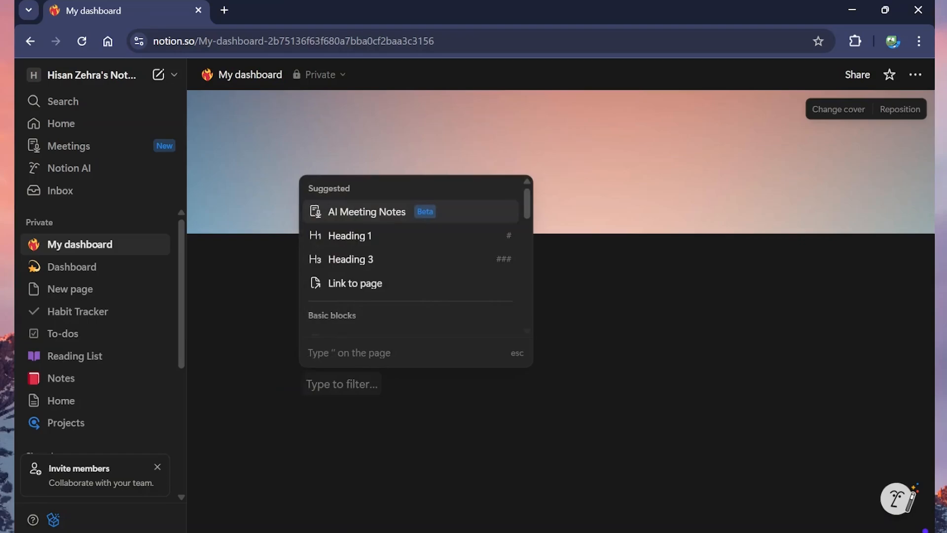
pyautogui.write('link')
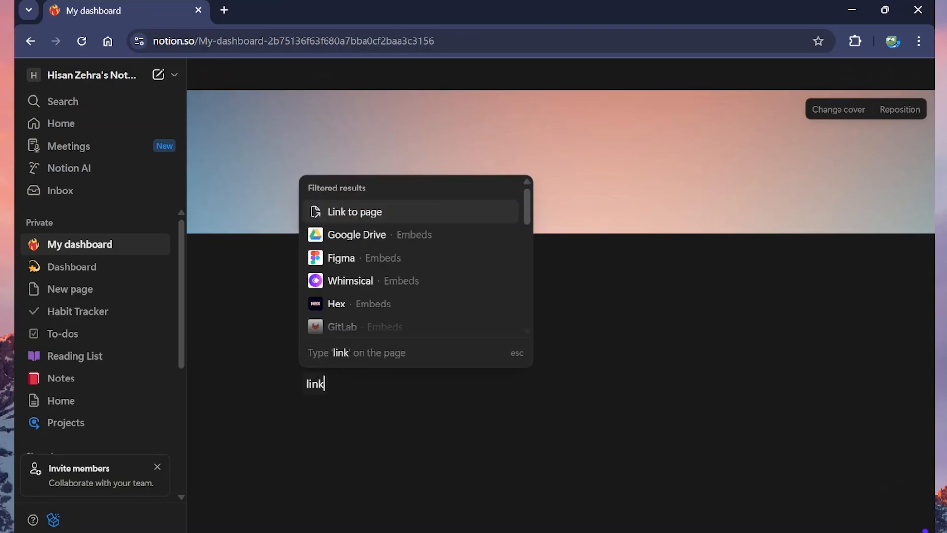
pyautogui.click(377, 214)
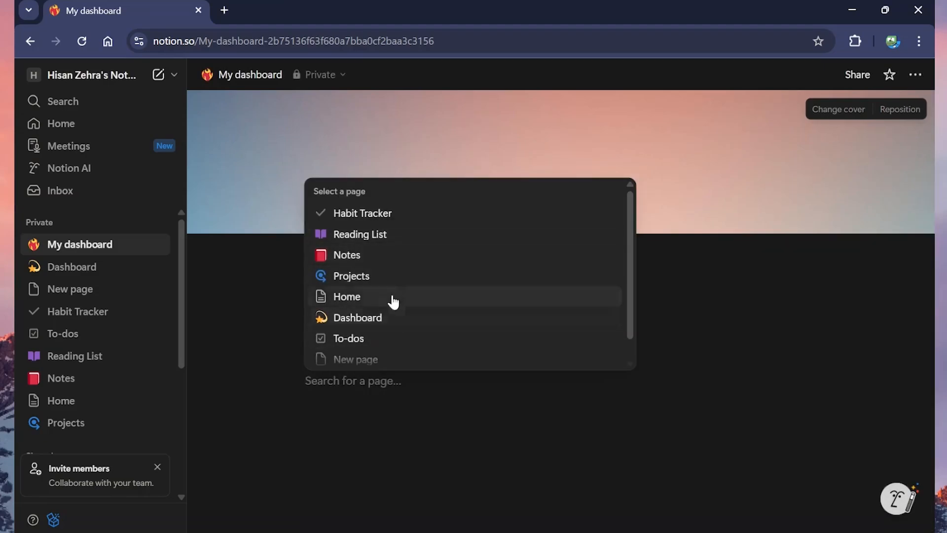
pyautogui.click(387, 256)
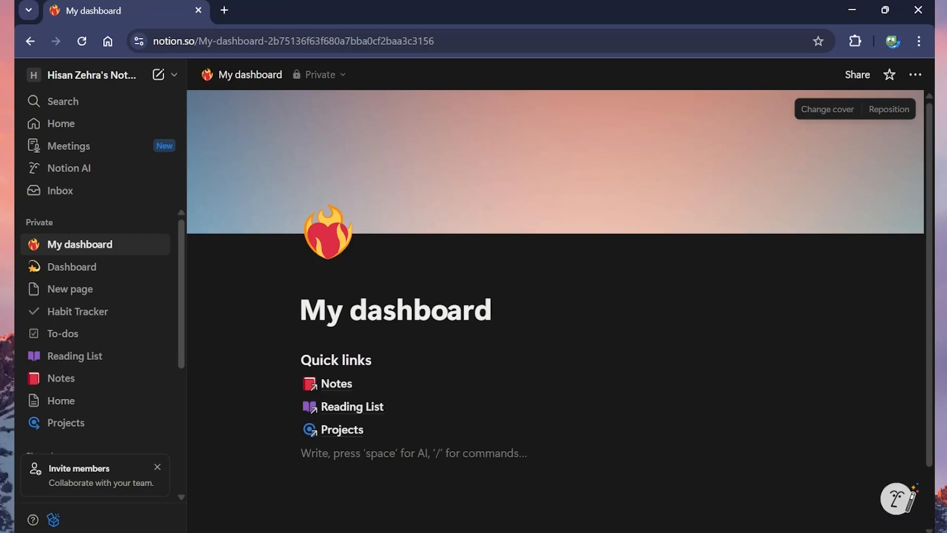
# Mention the Habit Tracker page on the line below the Projects link
pyautogui.write('@')
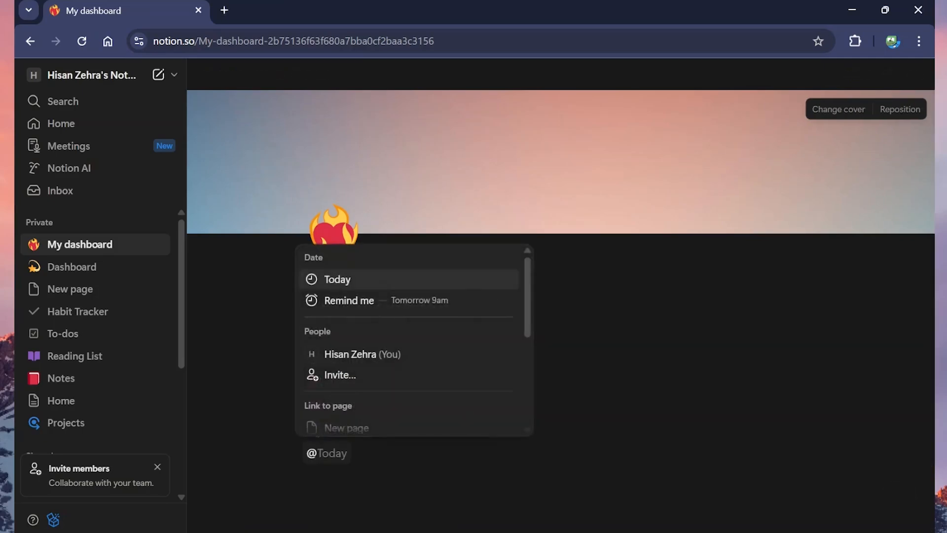
pyautogui.write('Habit')
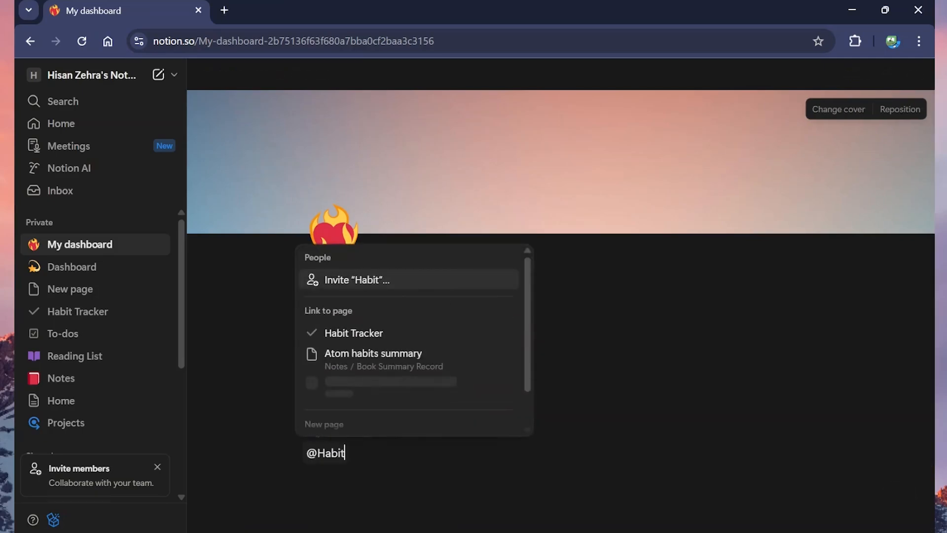
pyautogui.click(421, 341)
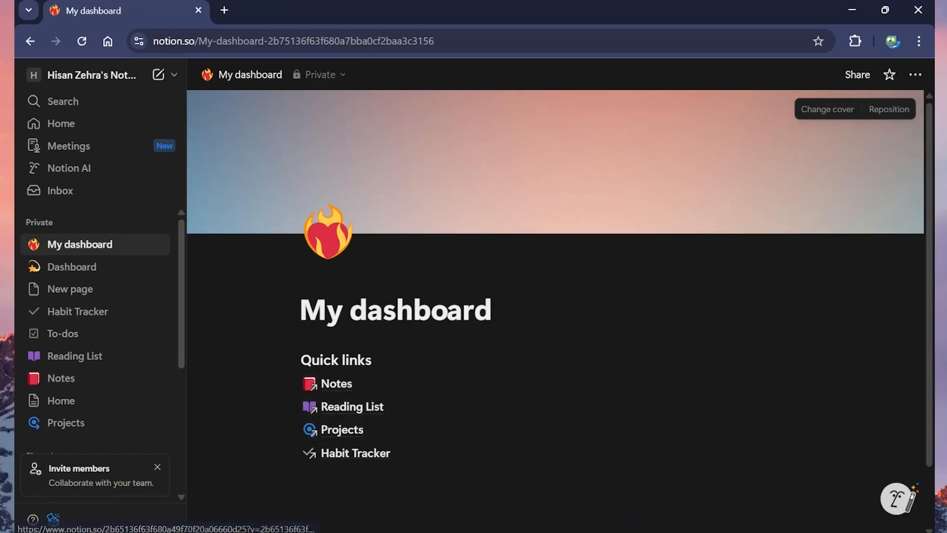
# Add a "Tasks" heading below the Habit Tracker link
pyautogui.scroll(-2, 444, 412)
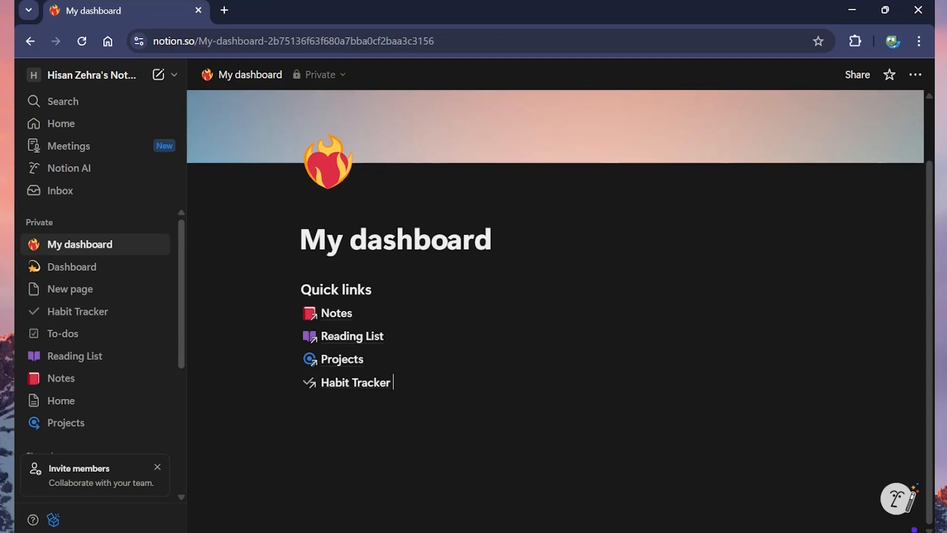
pyautogui.press('Return')
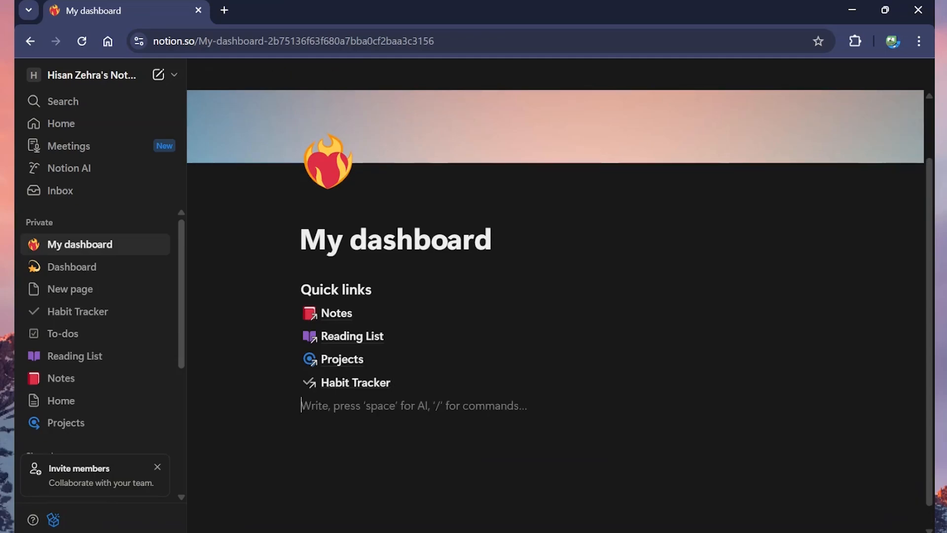
pyautogui.click(271, 406)
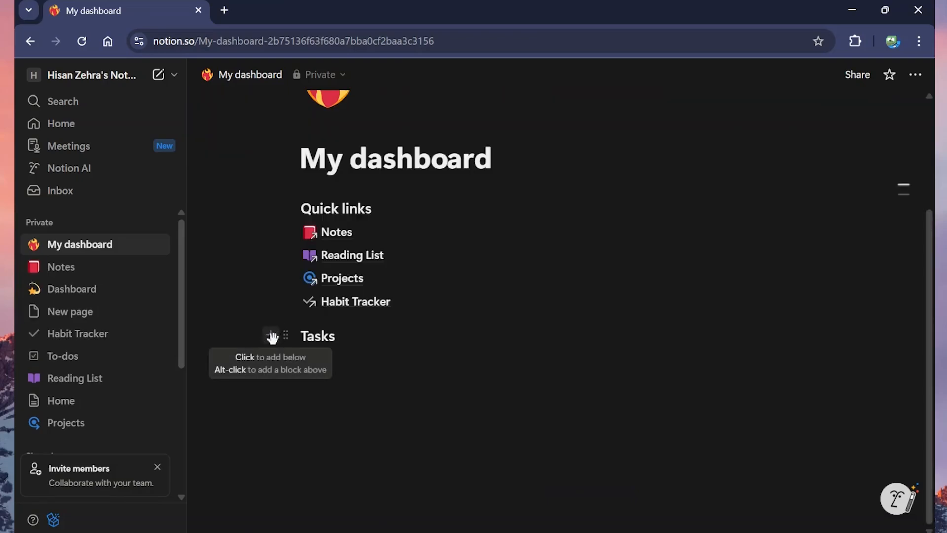
# Insert a board-view database under the Tasks heading and link it to the existing To-dos data source
pyautogui.click(270, 334)
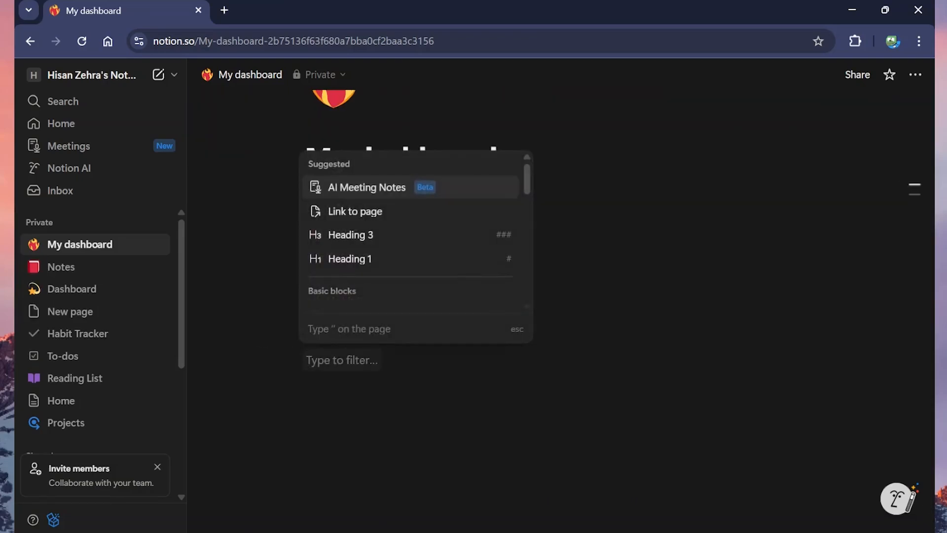
pyautogui.scroll(-10, 385, 281)
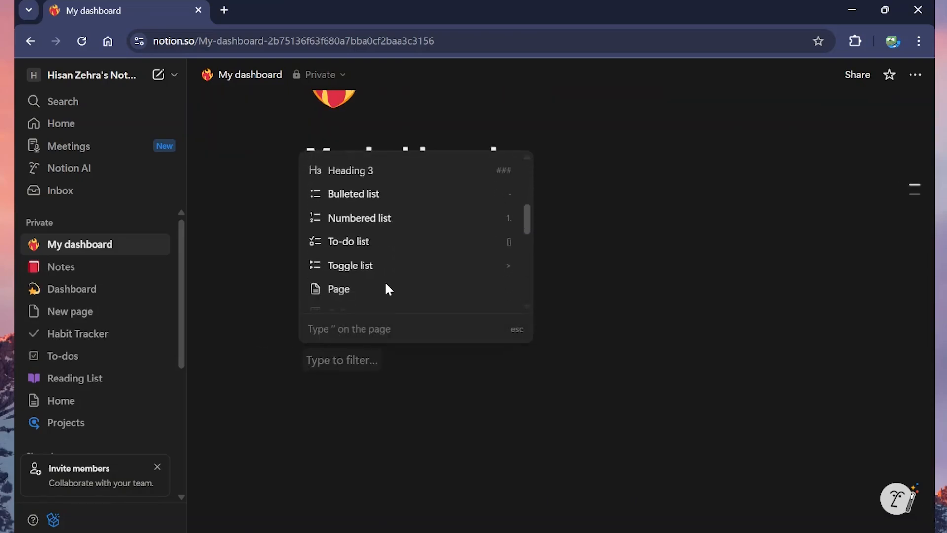
pyautogui.scroll(-4, 387, 290)
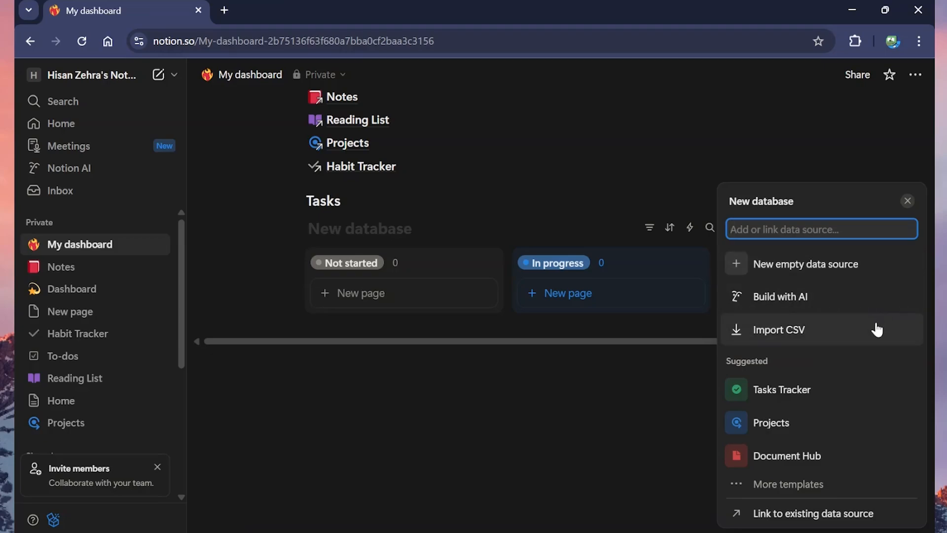
pyautogui.click(848, 515)
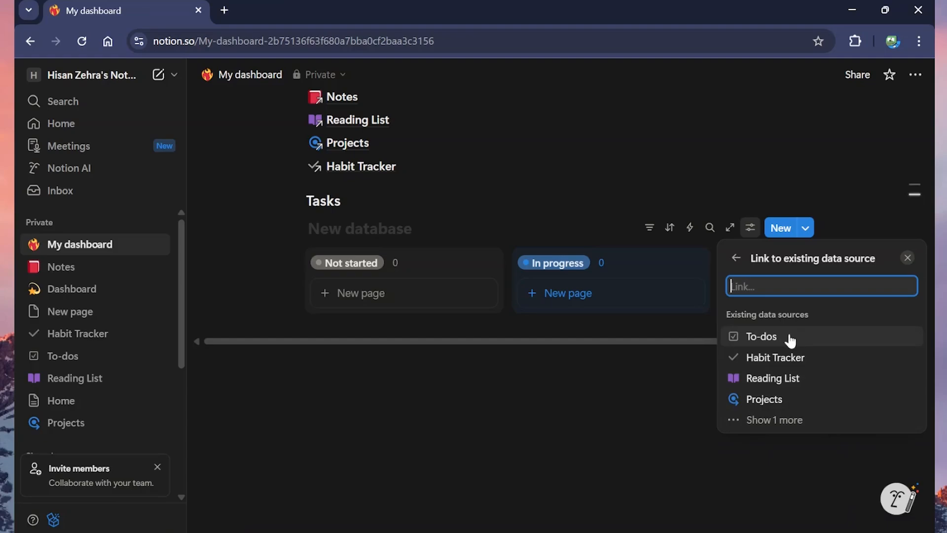
pyautogui.click(791, 340)
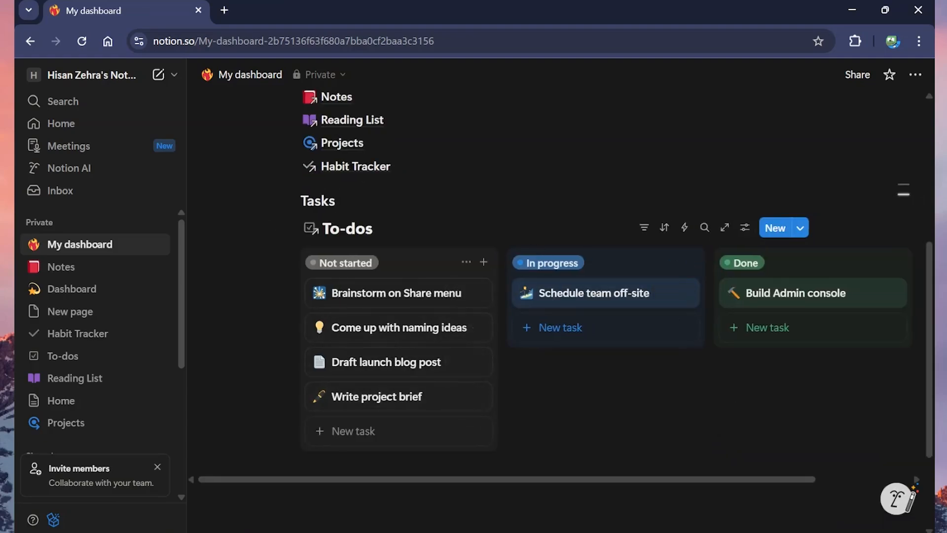
# Filter the To-dos board by Due date relative to today, with the period set to This day
pyautogui.moveTo(774, 480); pyautogui.dragTo(715, 483)
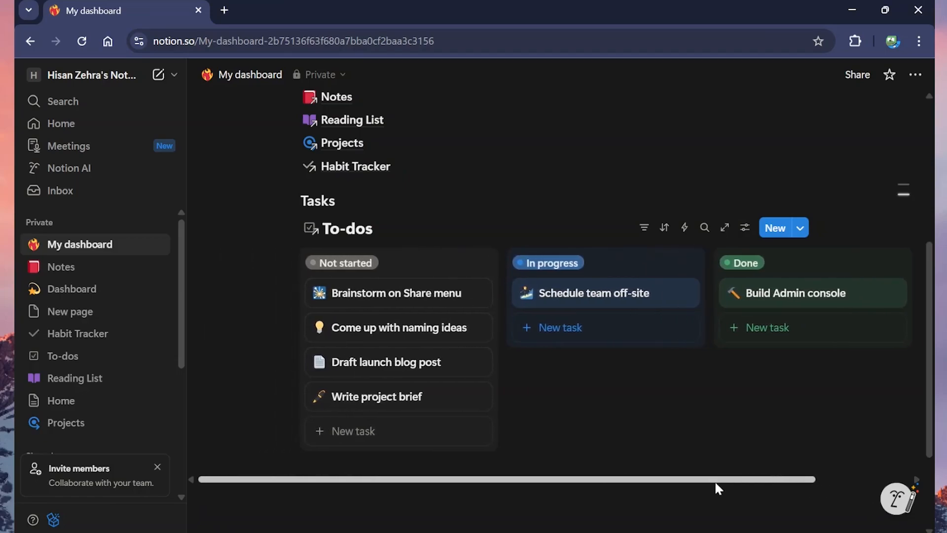
pyautogui.click(746, 231)
pyautogui.click(702, 200)
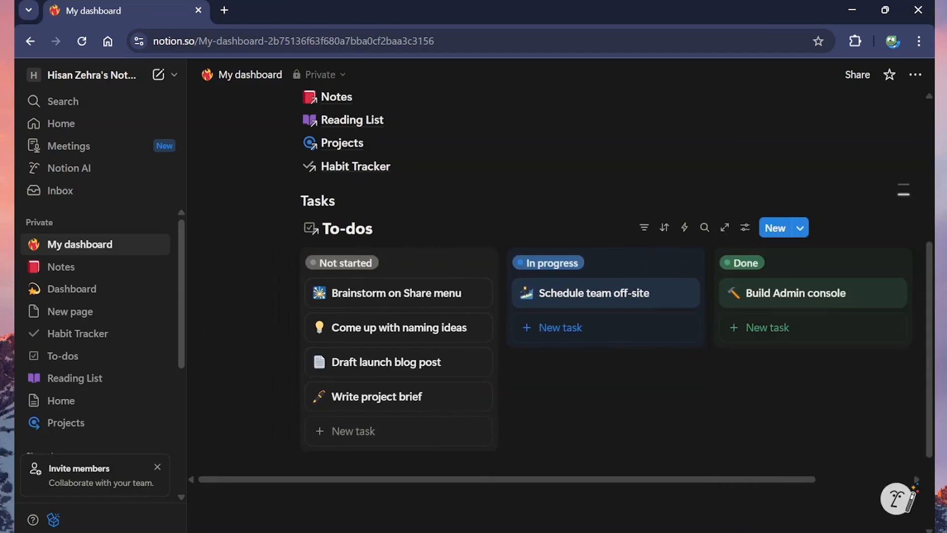
pyautogui.click(746, 233)
pyautogui.click(811, 259)
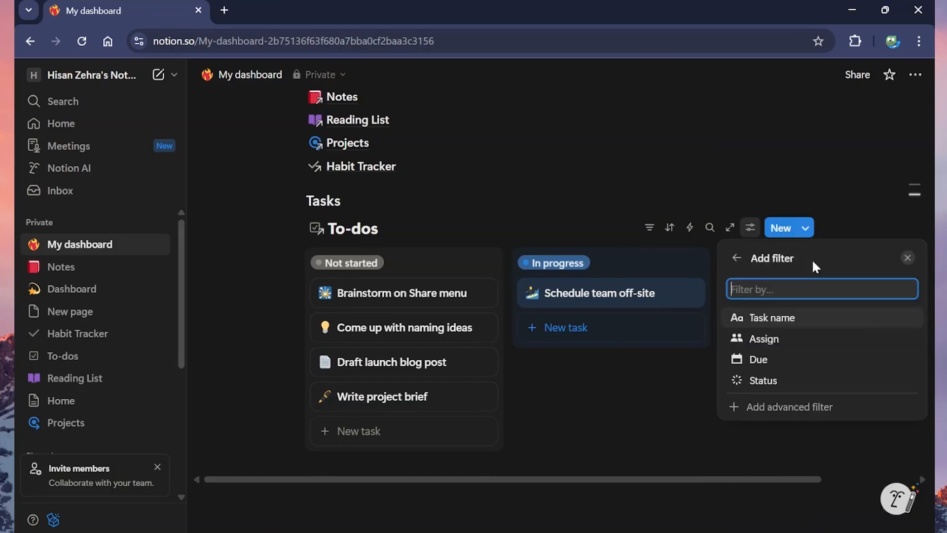
pyautogui.click(790, 364)
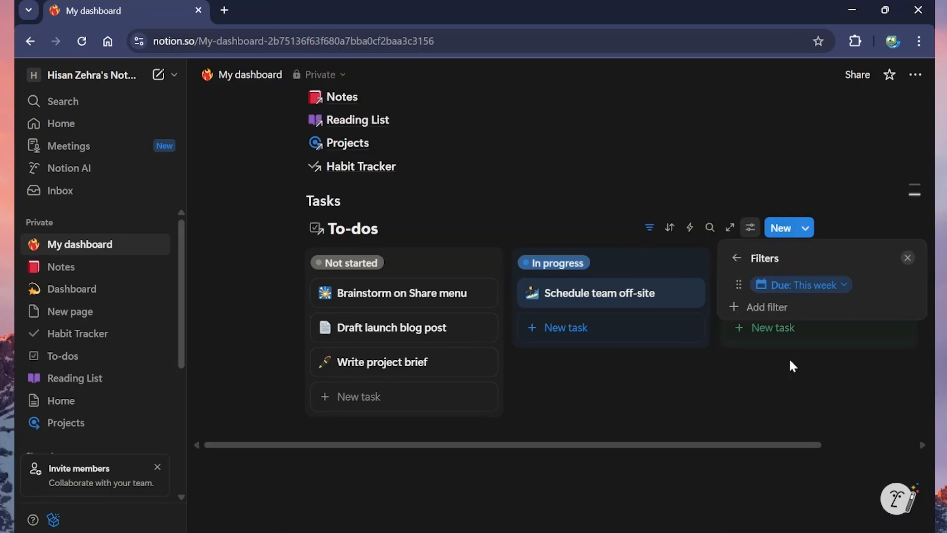
pyautogui.click(813, 286)
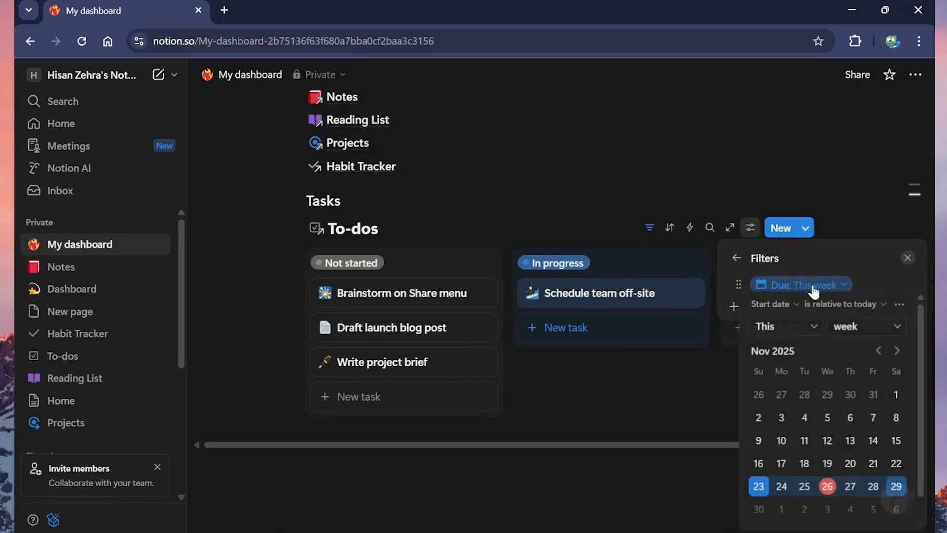
pyautogui.click(846, 333)
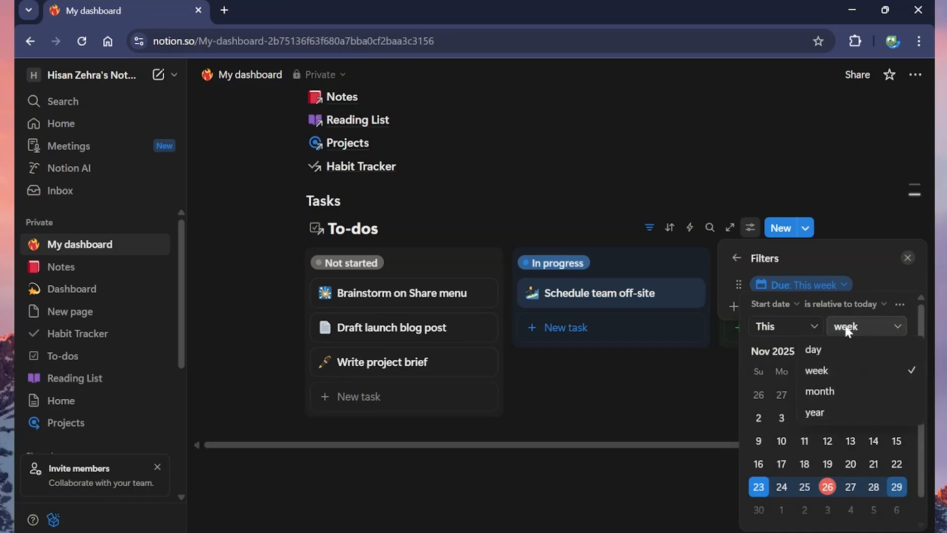
pyautogui.click(812, 348)
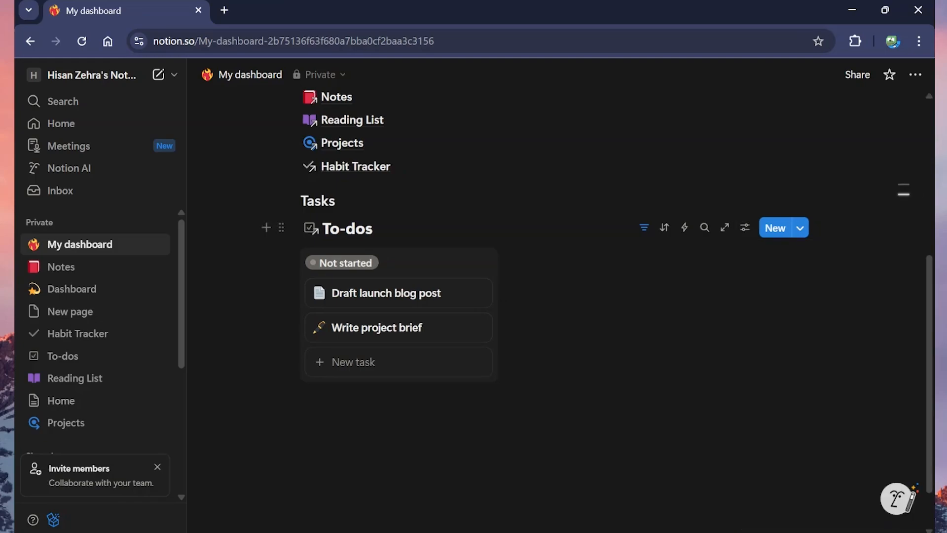
# Review the dashboard page from its cover and quick links through to the filtered To-dos board
pyautogui.scroll(-2, 555, 305)
pyautogui.scroll(4, 556, 305)
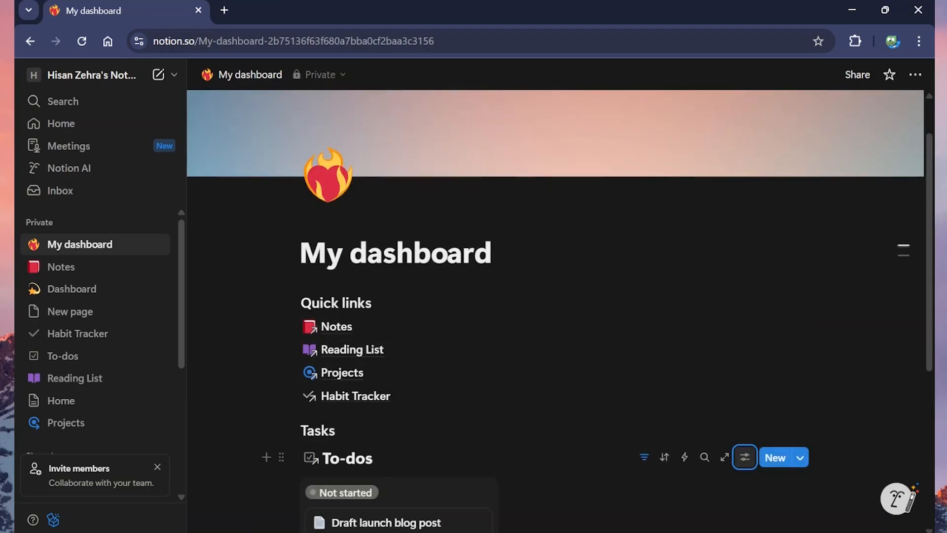
pyautogui.scroll(-1, 624, 457)
pyautogui.scroll(-3, 555, 305)
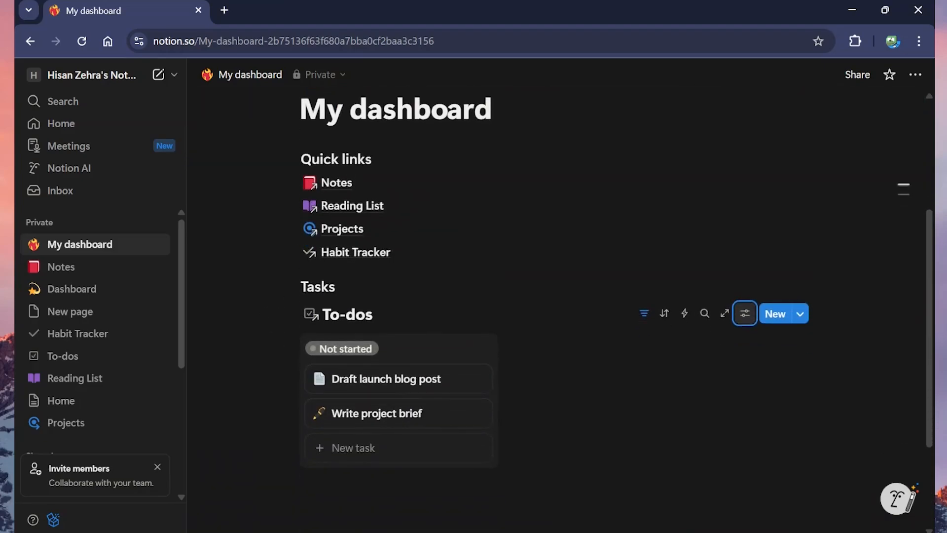
pyautogui.scroll(-2, 555, 305)
pyautogui.scroll(2, 555, 306)
pyautogui.scroll(2, 555, 306)
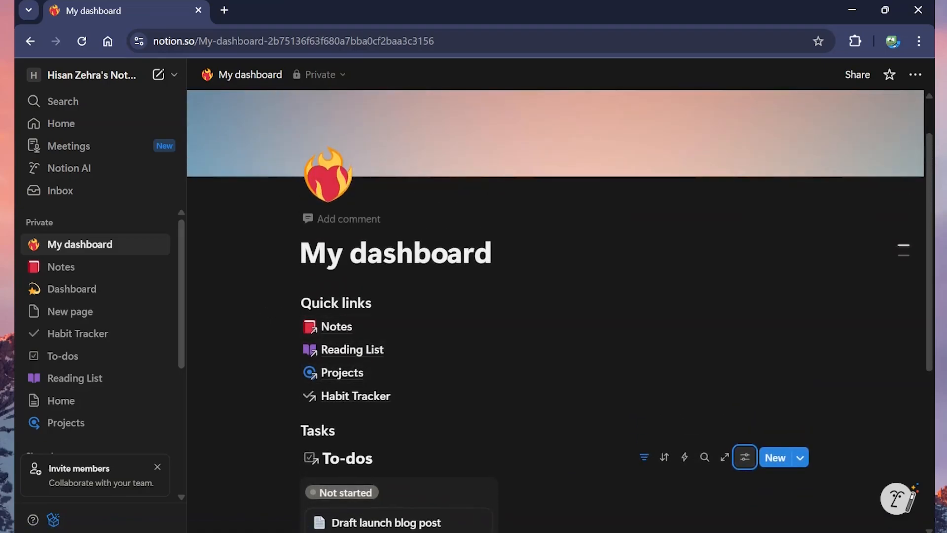
pyautogui.scroll(-1, 555, 319)
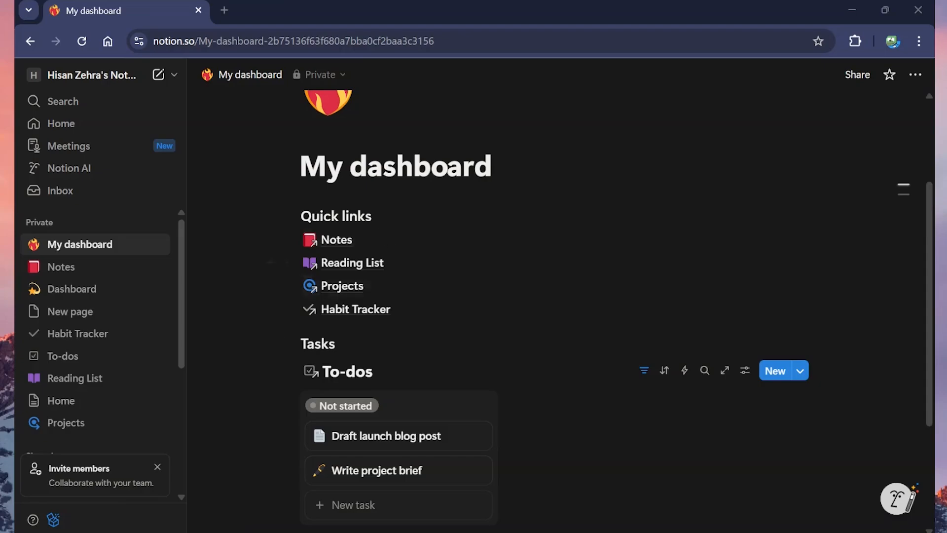
# Turn the Quick links heading into a 2 columns layout
pyautogui.click(286, 215)
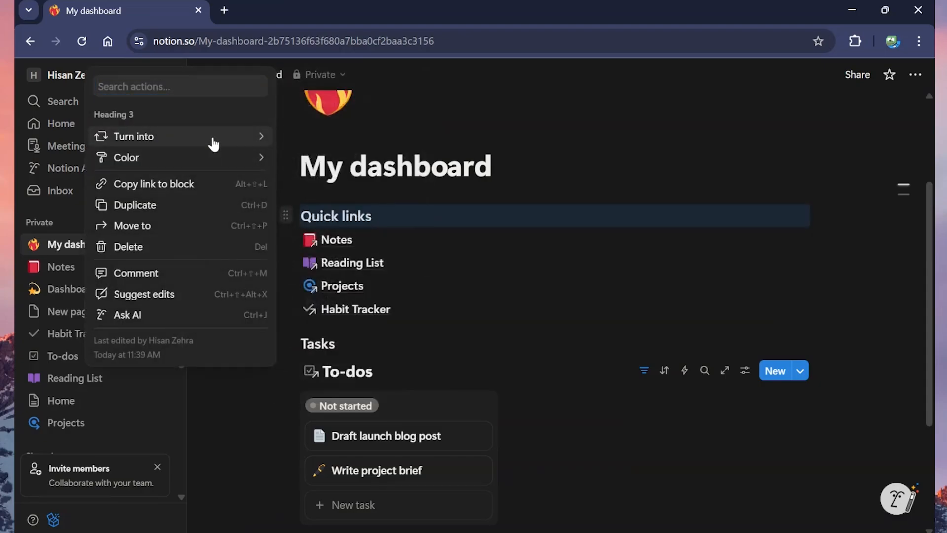
pyautogui.moveTo(192, 143)
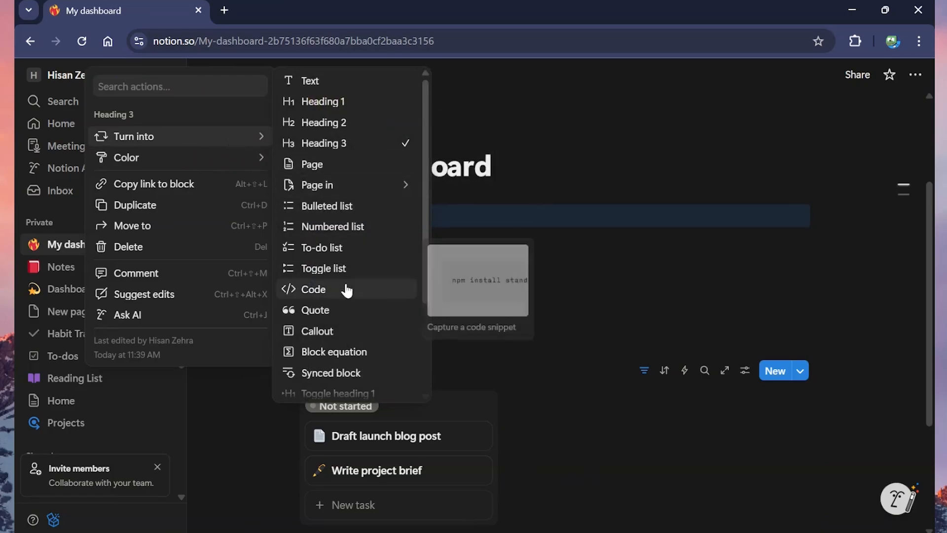
pyautogui.scroll(-3, 348, 288)
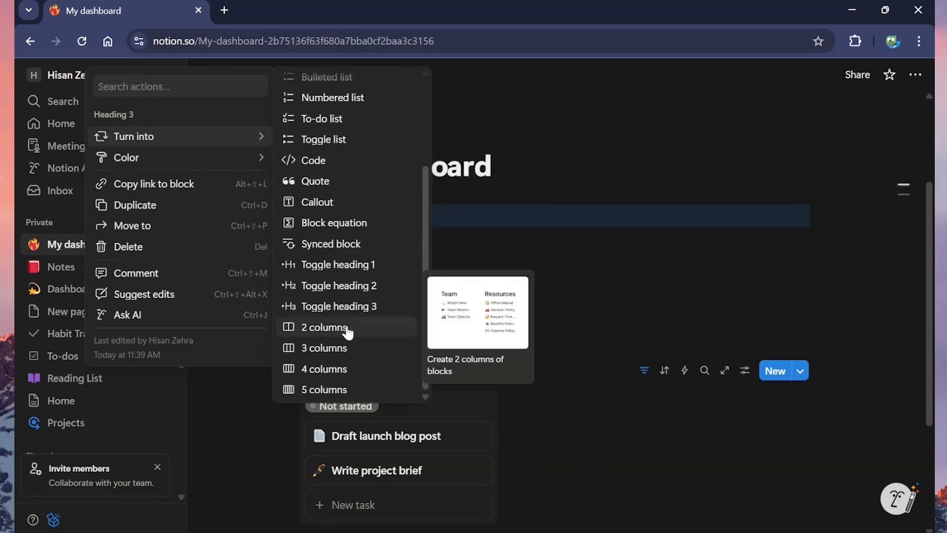
pyautogui.click(348, 332)
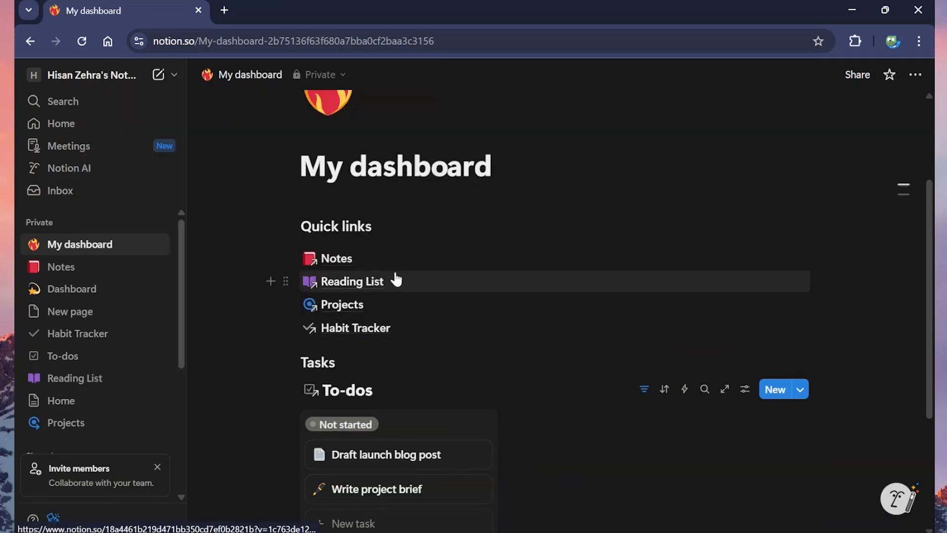
pyautogui.moveTo(482, 289)
pyautogui.moveTo(436, 269)
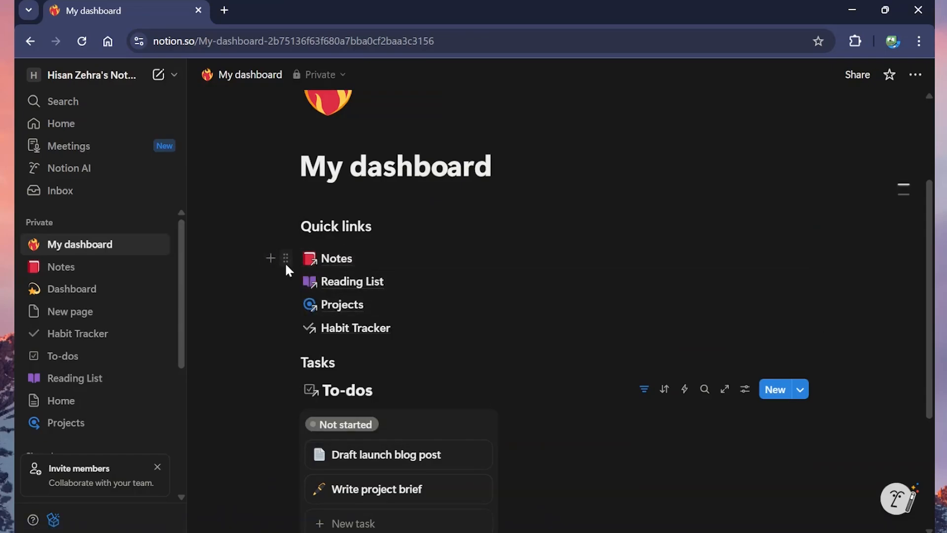
# Move the Notes, Reading List, Projects and Habit Tracker links together into the first column under Quick links
pyautogui.click(285, 259)
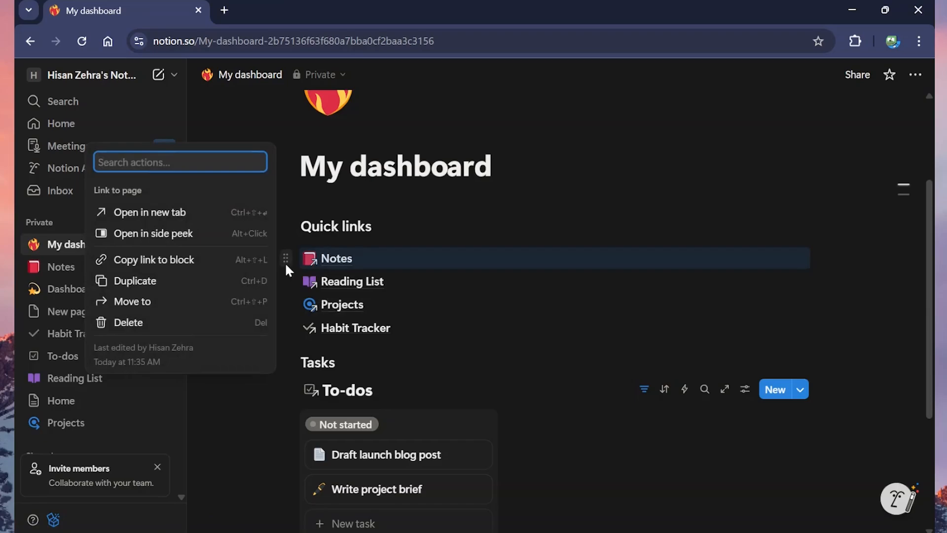
pyautogui.click(535, 280)
pyautogui.keyDown('shift'); pyautogui.click(536, 282); pyautogui.keyUp('shift')
pyautogui.keyDown('shift'); pyautogui.click(543, 326); pyautogui.keyUp('shift')
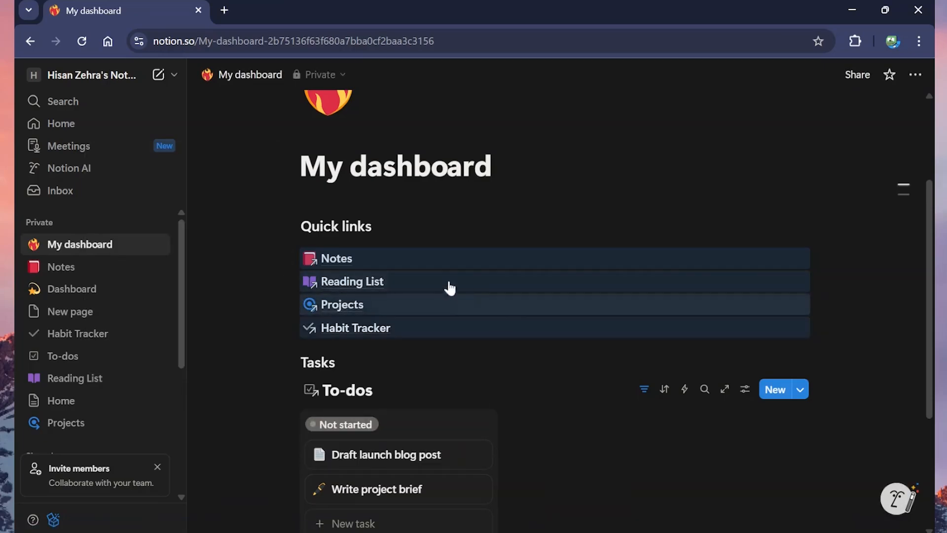
pyautogui.moveTo(282, 283); pyautogui.dragTo(291, 237)
# Move the Tasks heading into the second column and place the To-dos board beneath it
pyautogui.scroll(-2, 292, 238)
pyautogui.moveTo(278, 291); pyautogui.dragTo(649, 155)
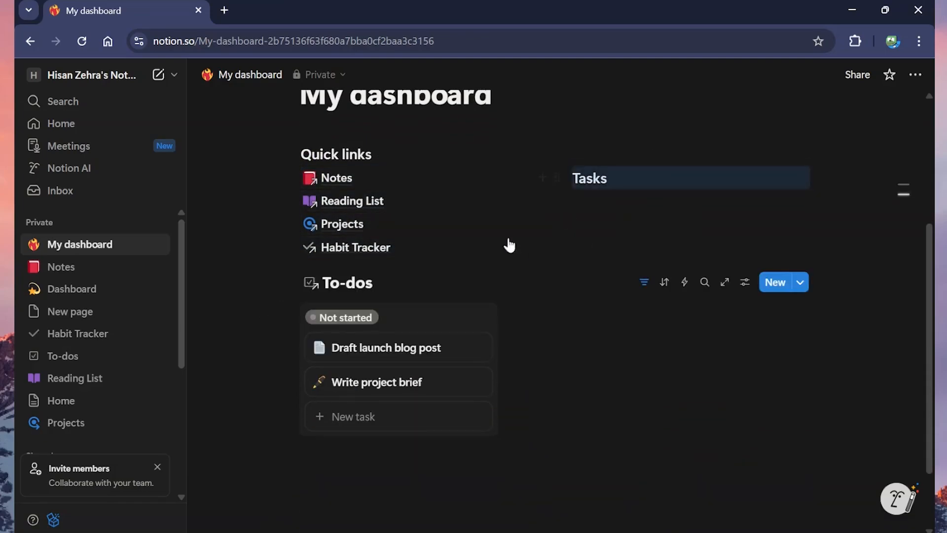
pyautogui.moveTo(266, 281); pyautogui.dragTo(590, 194)
pyautogui.moveTo(546, 276); pyautogui.dragTo(566, 276)
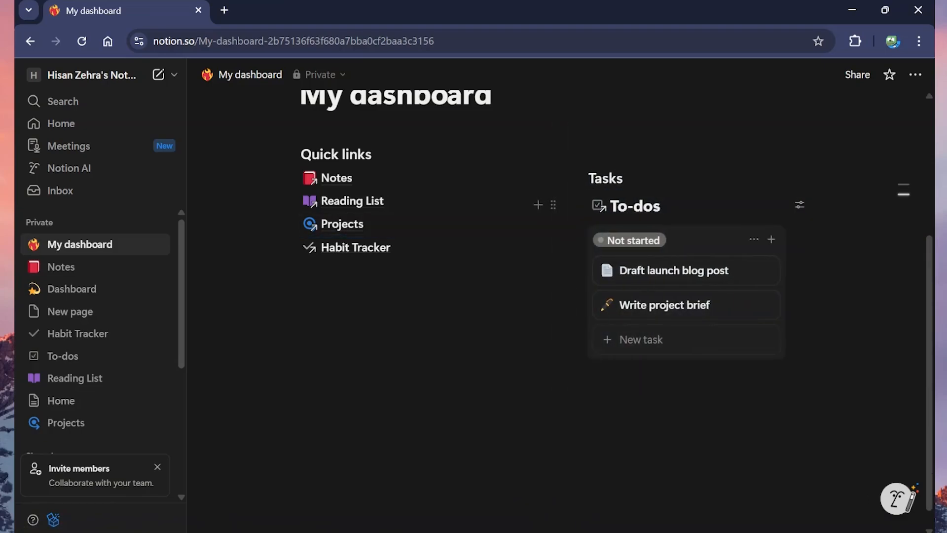
# Delete the empty line above the Tasks heading in the second column
pyautogui.scroll(-1, 631, 269)
pyautogui.scroll(3, 631, 269)
pyautogui.scroll(1, 631, 331)
pyautogui.scroll(-2, 632, 331)
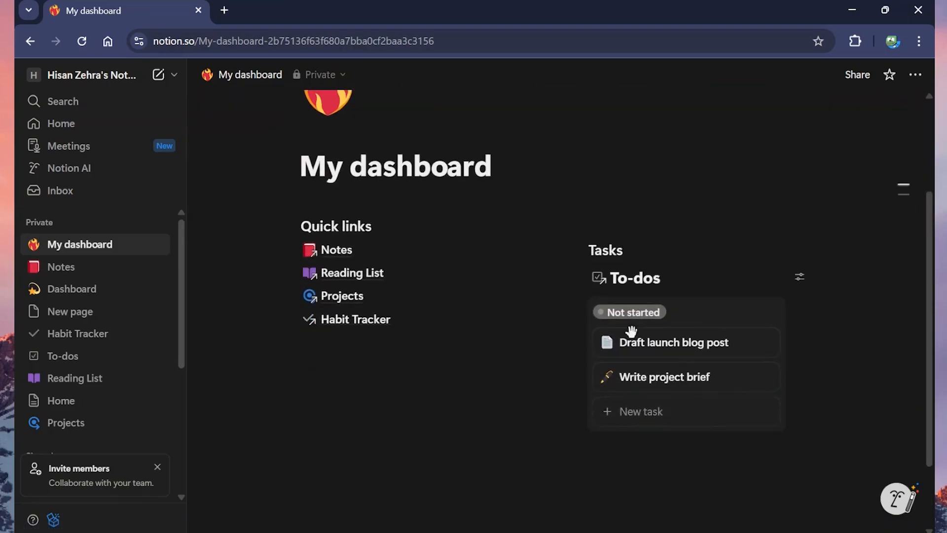
pyautogui.click(612, 216)
pyautogui.press('BackSpace')
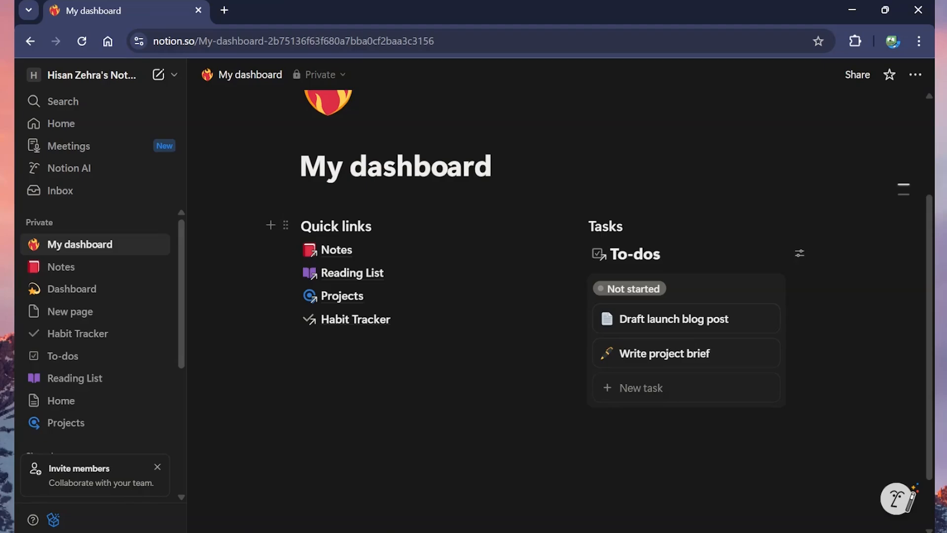
# Set the Quick links heading's color to Green text
pyautogui.click(285, 227)
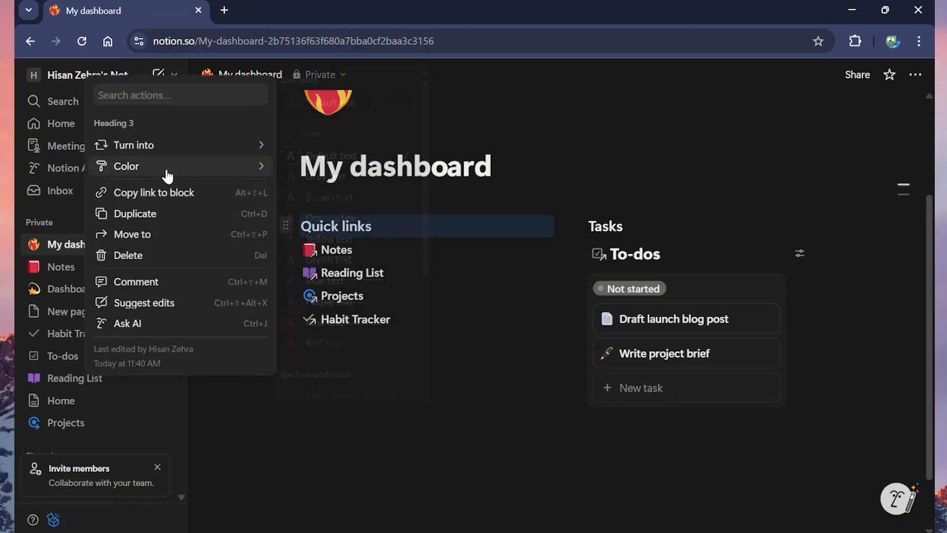
pyautogui.moveTo(173, 175)
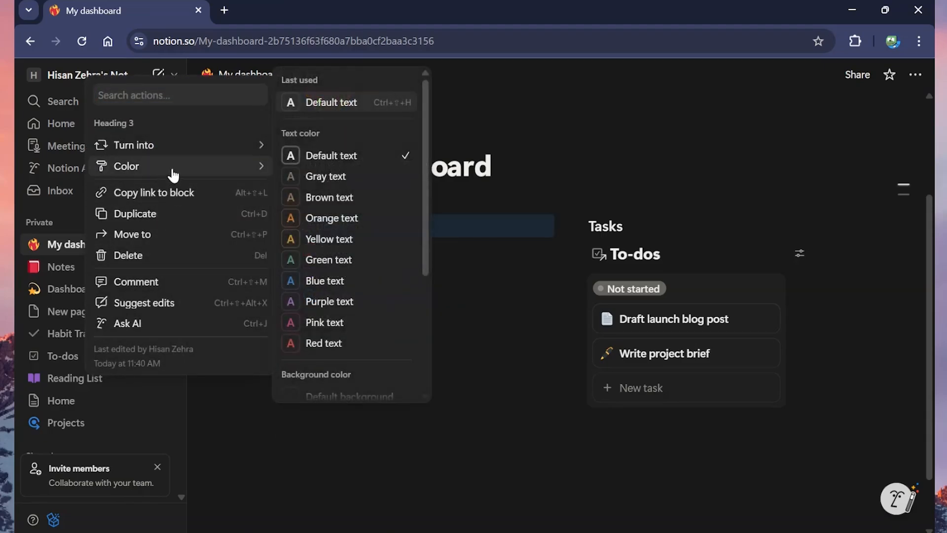
pyautogui.click(318, 260)
pyautogui.scroll(-2, 572, 305)
pyautogui.scroll(4, 503, 269)
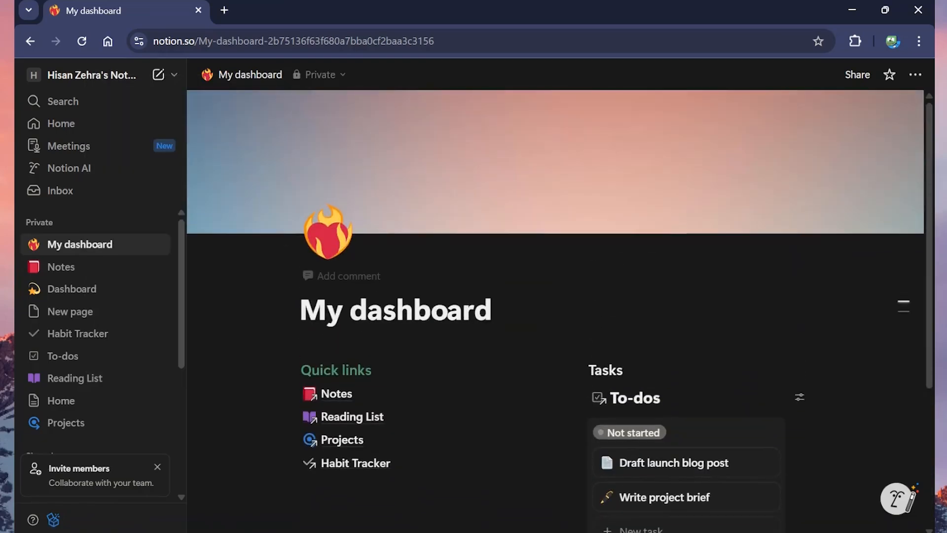
# Insert a divider below the Habit Tracker link and add a Heading 3 reading "Reminder" beneath it
pyautogui.scroll(-4, 503, 269)
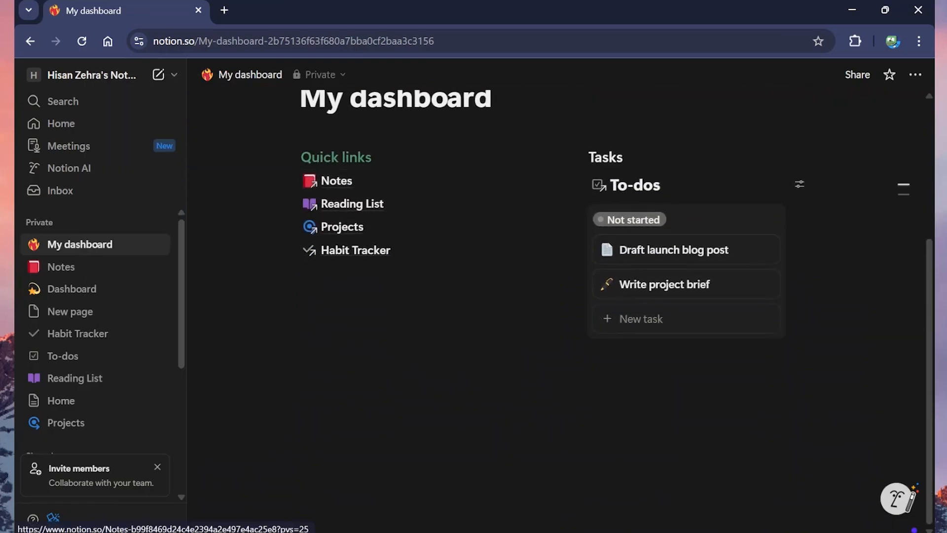
pyautogui.scroll(3, 555, 311)
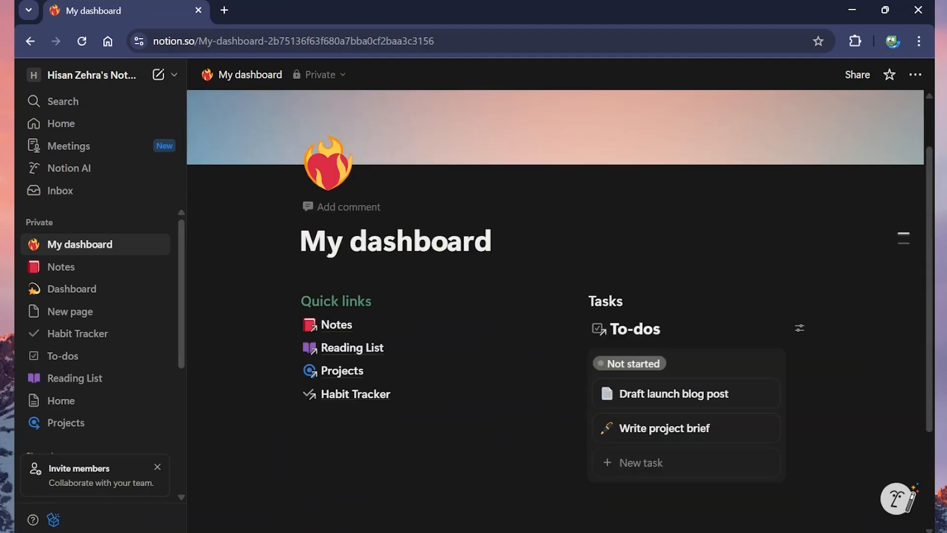
pyautogui.scroll(2, 697, 232)
pyautogui.scroll(-3, 697, 232)
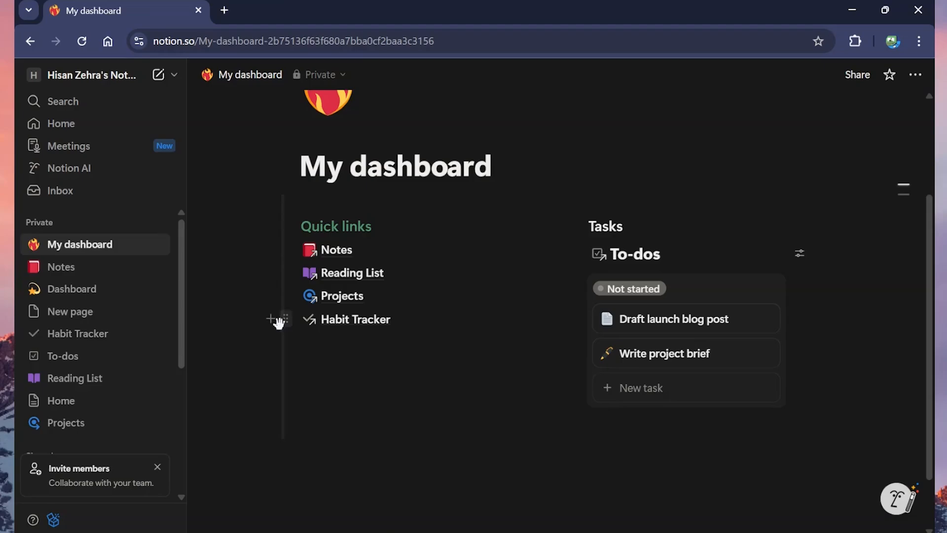
pyautogui.click(267, 320)
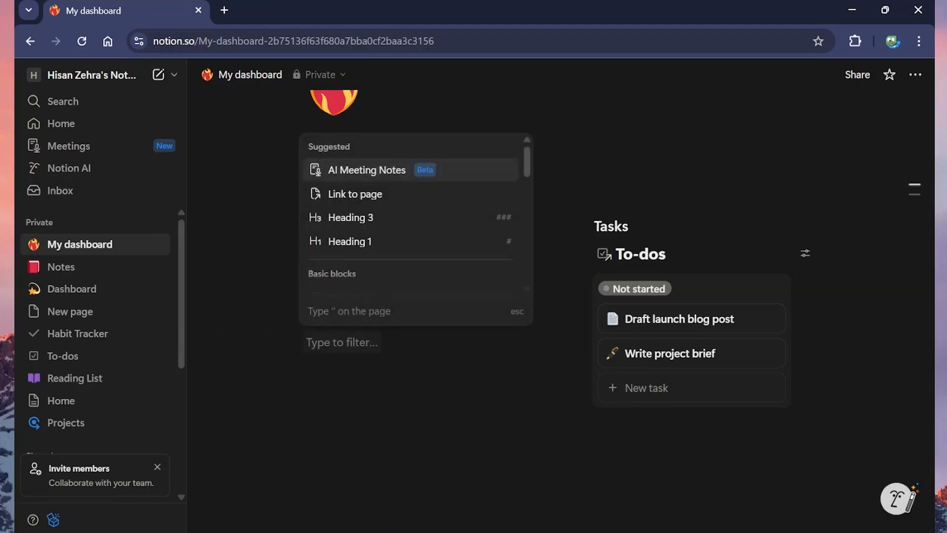
pyautogui.write('div')
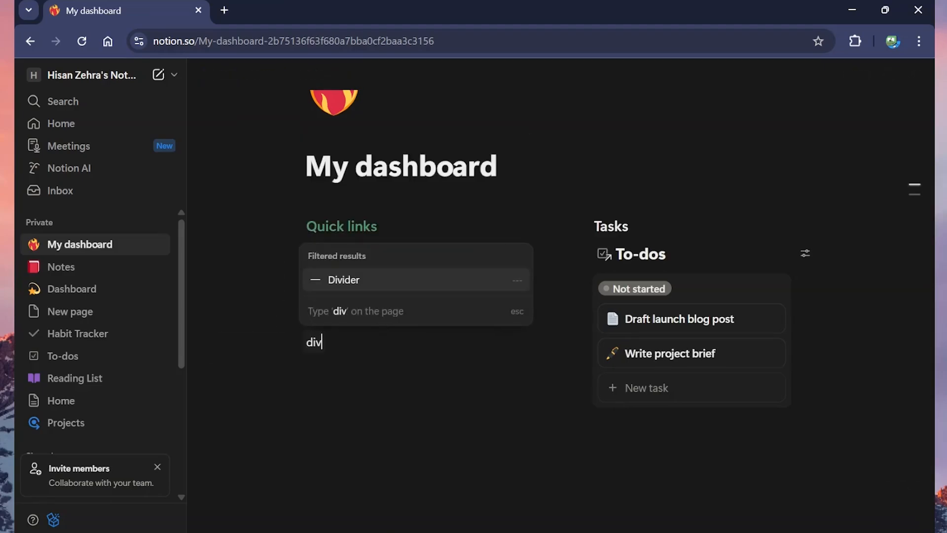
pyautogui.click(338, 289)
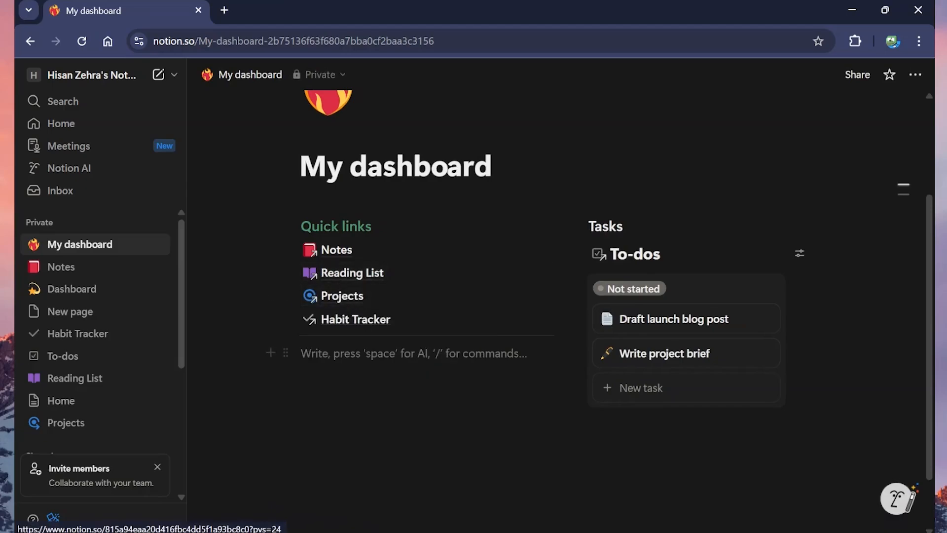
pyautogui.click(271, 353)
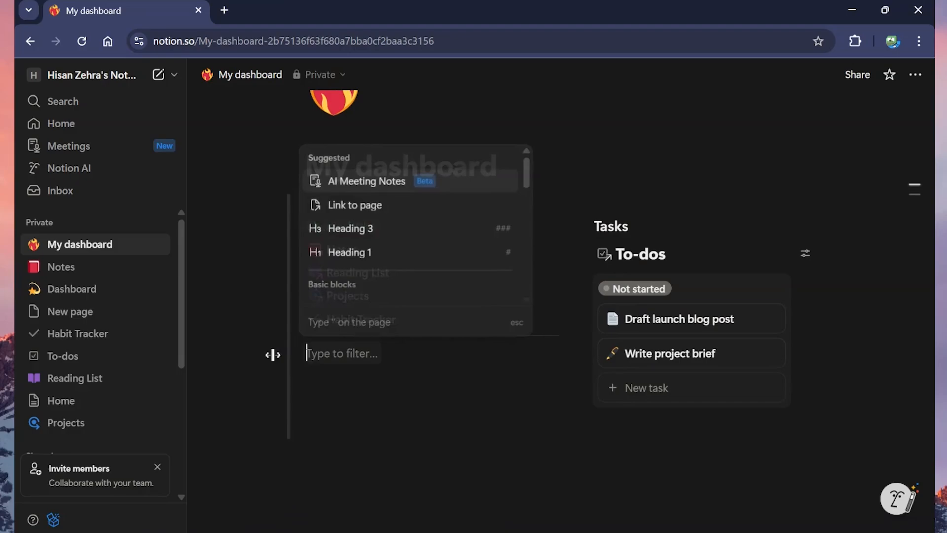
pyautogui.click(395, 240)
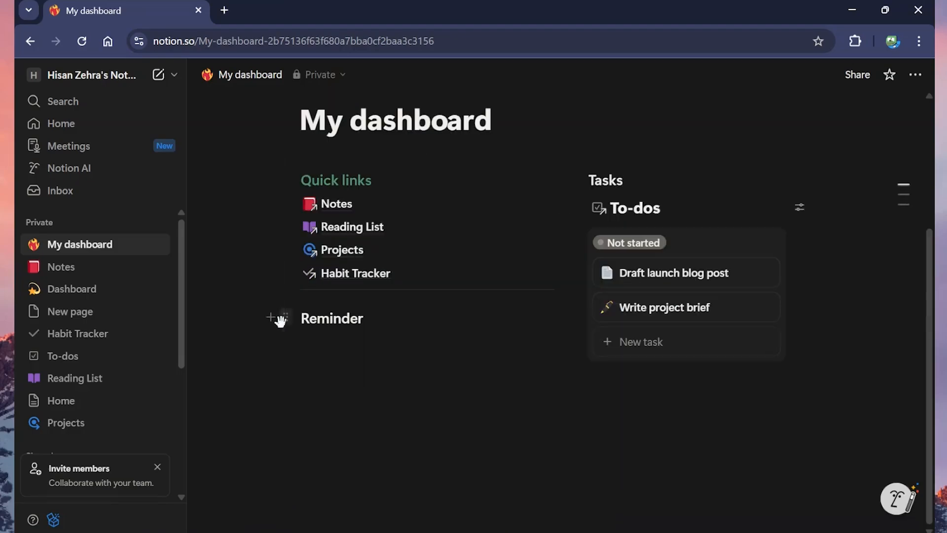
# Insert a gallery view beneath the Reminder heading, linked to the existing Habit Tracker data source
pyautogui.click(270, 319)
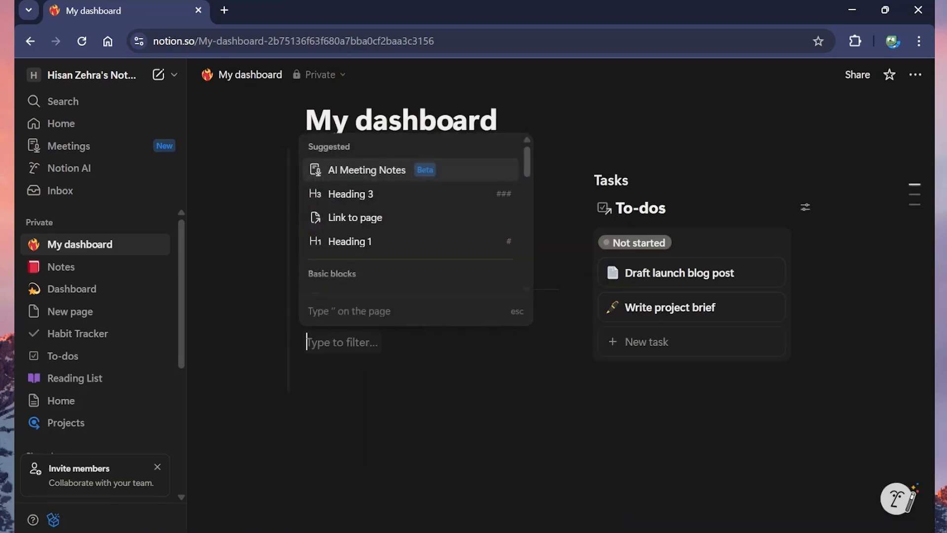
pyautogui.write('gall')
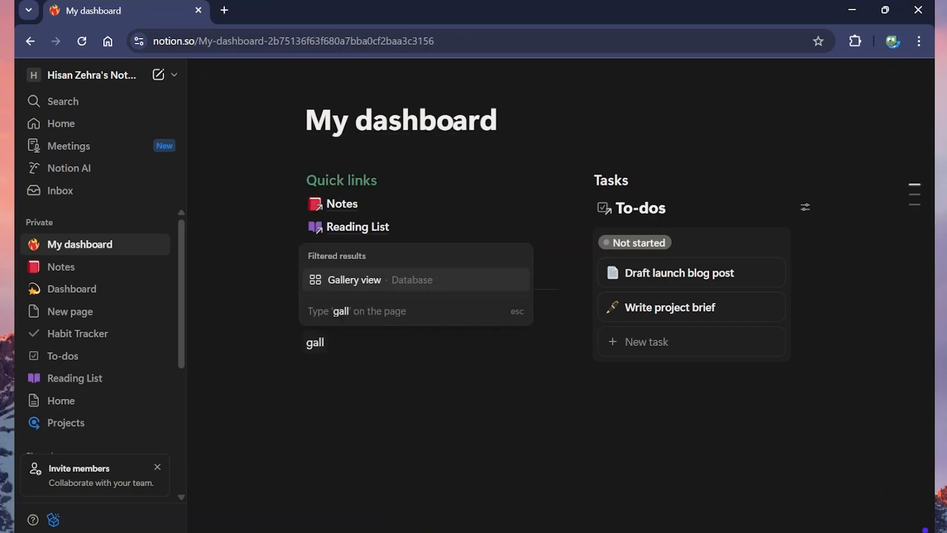
pyautogui.press('Return')
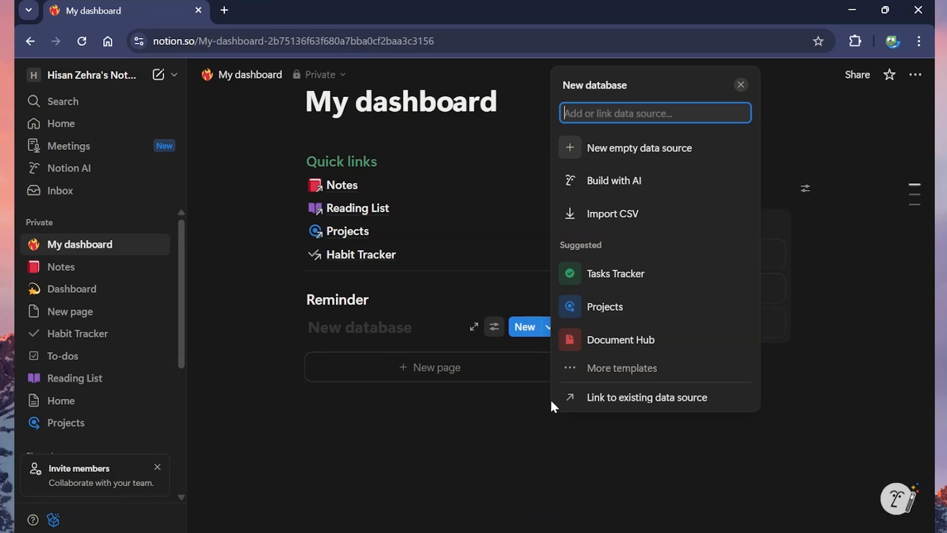
pyautogui.click(569, 401)
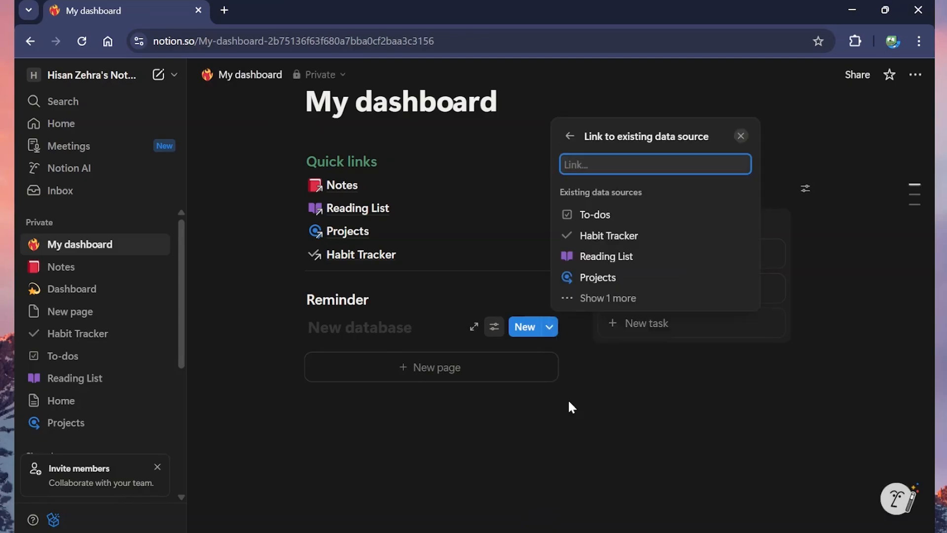
pyautogui.click(612, 236)
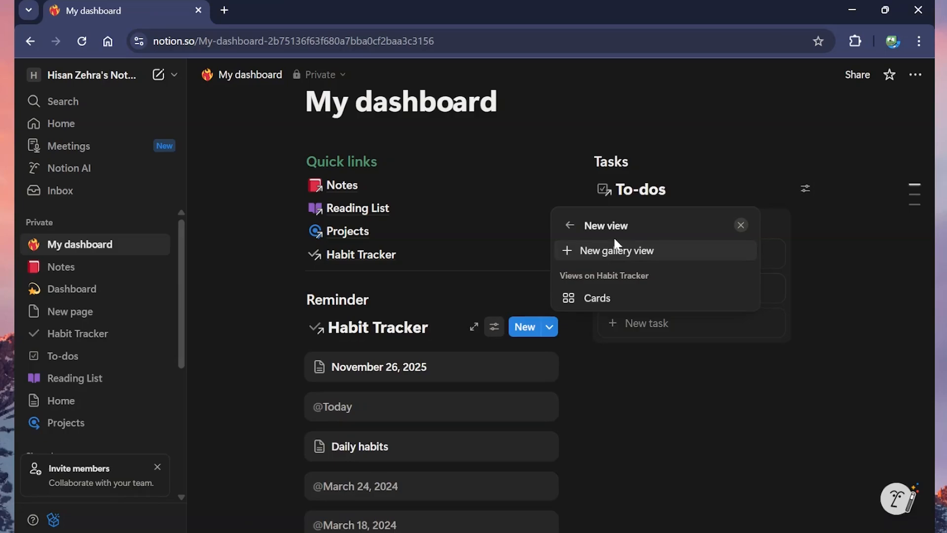
pyautogui.write('z')
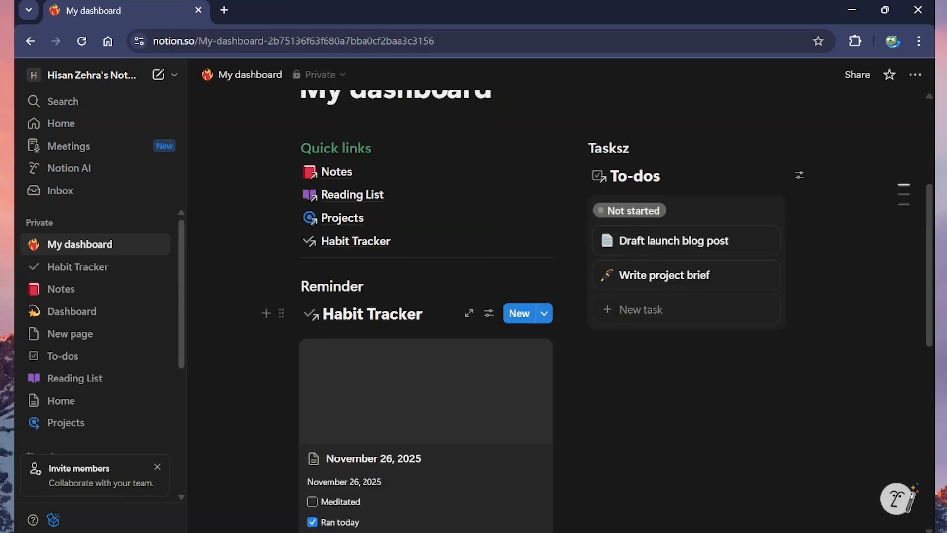
# Switch the Habit Tracker view under Reminder to the Table layout
pyautogui.scroll(2, 642, 395)
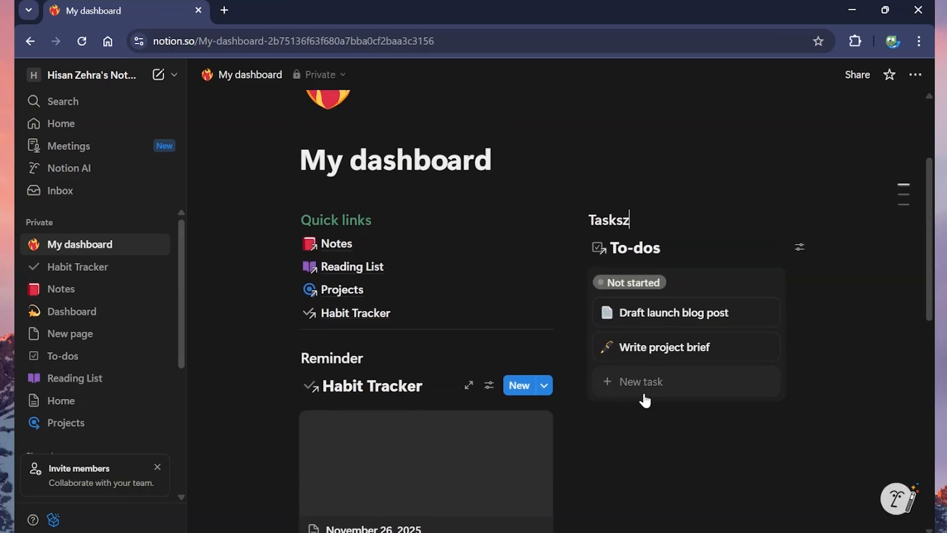
pyautogui.scroll(-6, 644, 398)
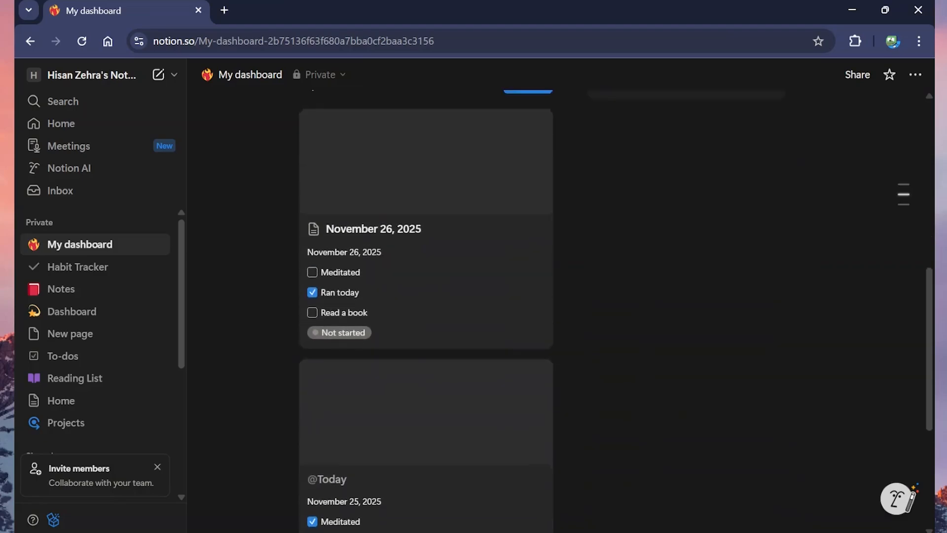
pyautogui.scroll(2, 566, 266)
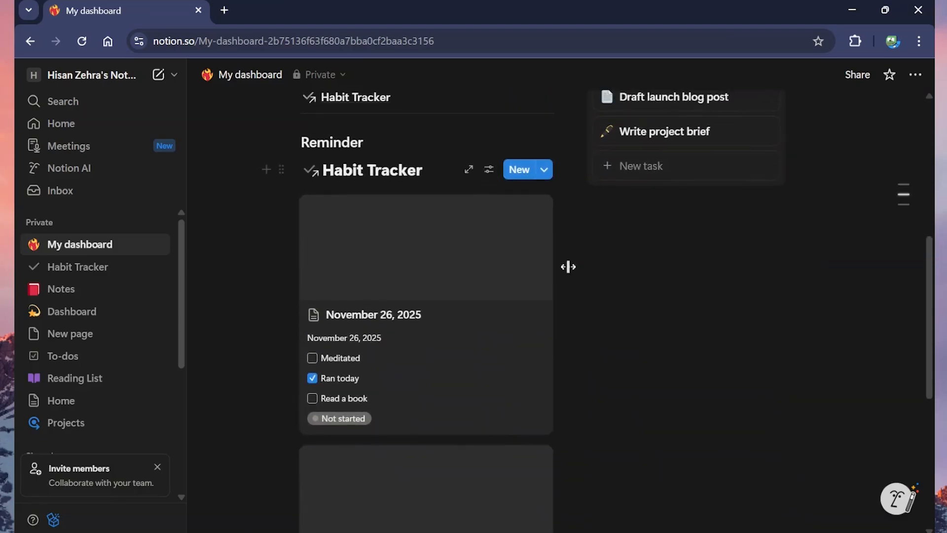
pyautogui.click(487, 170)
pyautogui.click(603, 213)
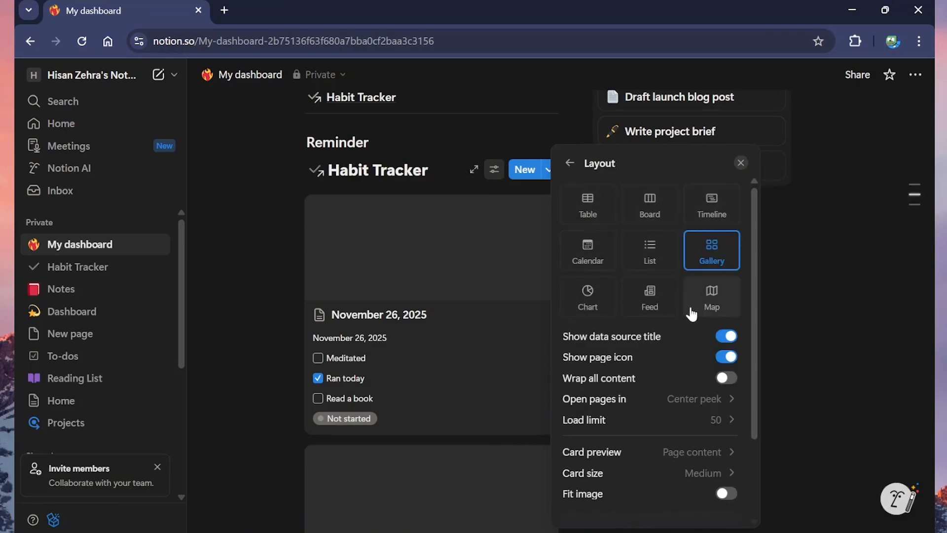
pyautogui.click(606, 217)
pyautogui.click(437, 402)
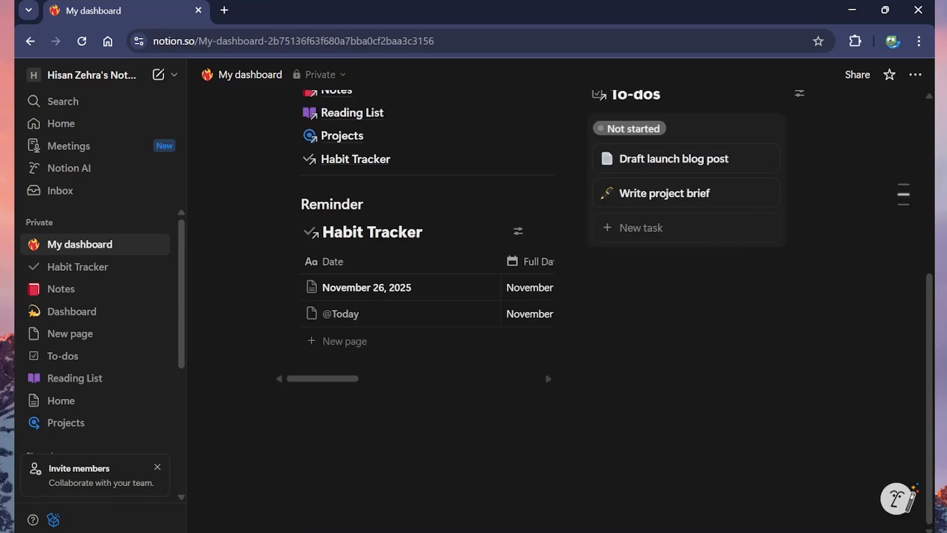
pyautogui.moveTo(338, 381)
pyautogui.mouseDown()
pyautogui.moveTo(474, 380)
pyautogui.moveTo(327, 385)
pyautogui.mouseUp()
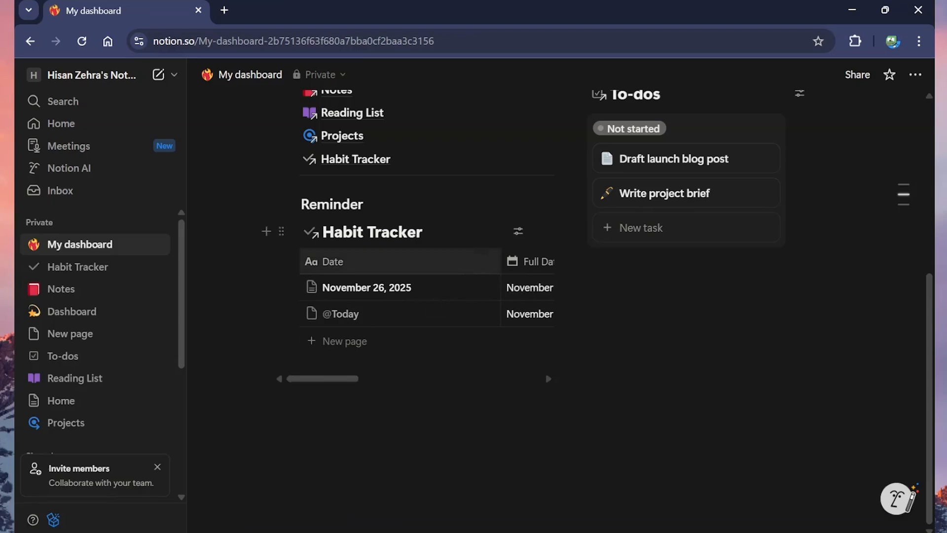
# Change the Habit Tracker view's layout back to Gallery and close its settings
pyautogui.click(522, 232)
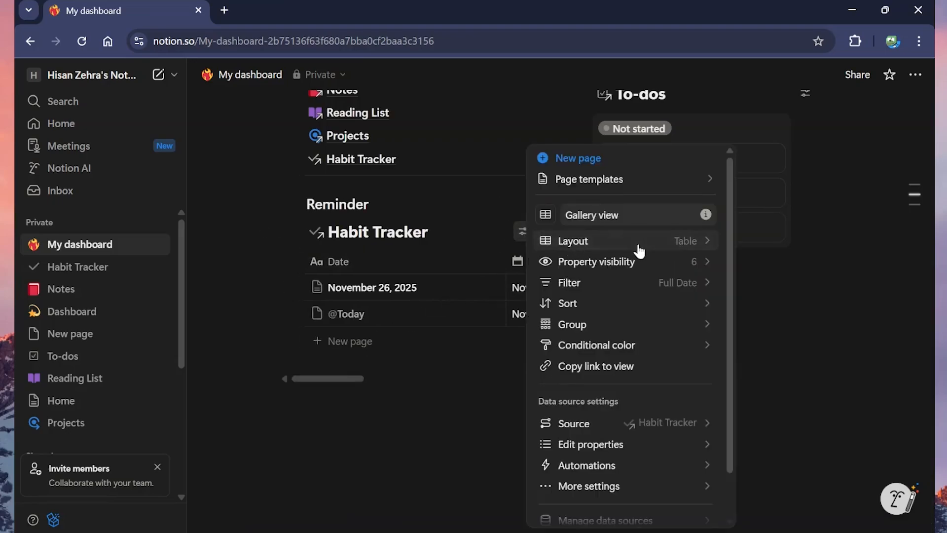
pyautogui.click(637, 241)
pyautogui.click(695, 329)
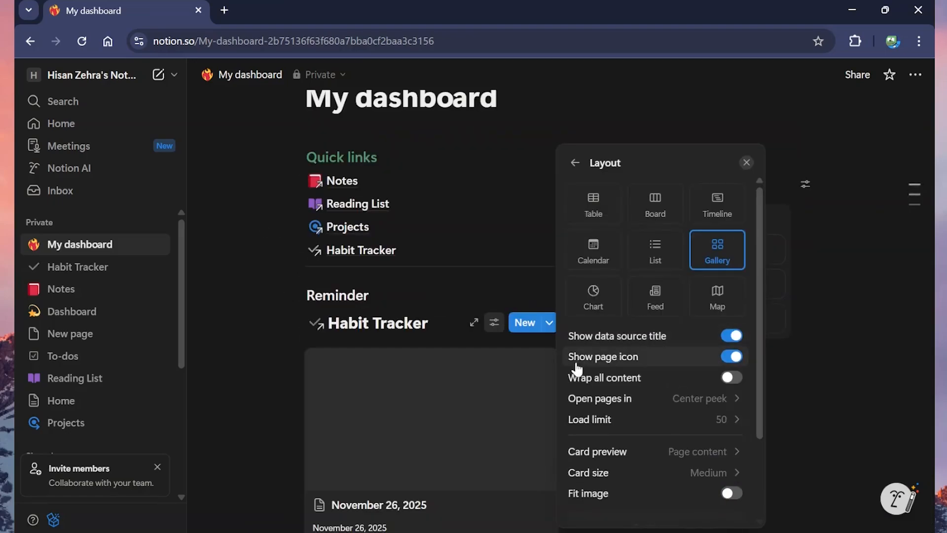
pyautogui.click(467, 281)
# Mark the Meditated habit as done on the November 26, 2025 card
pyautogui.scroll(-1, 467, 281)
pyautogui.scroll(-3, 426, 296)
pyautogui.click(312, 404)
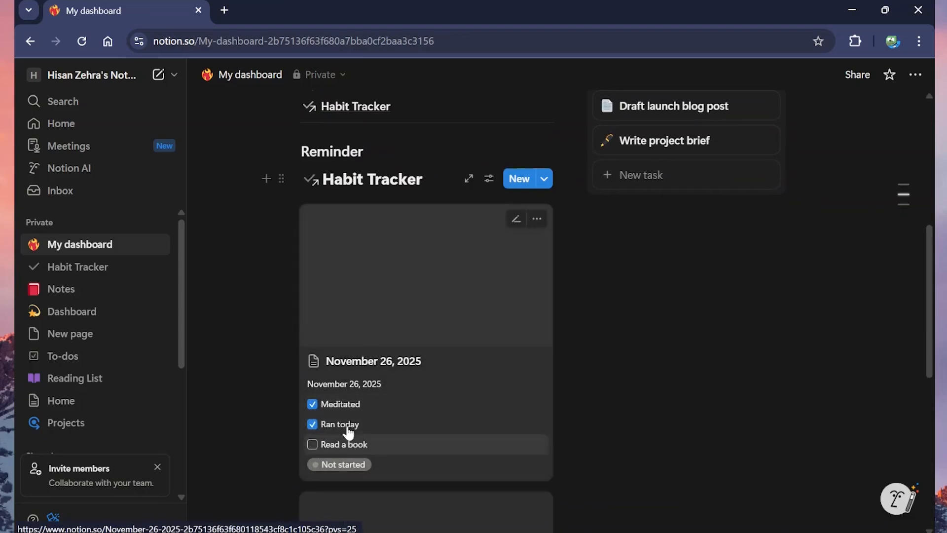
# Test the Habit Tracker quick link and review the dashboard's layout from the cover down to the Notes list
pyautogui.scroll(-4, 383, 258)
pyautogui.scroll(9, 382, 258)
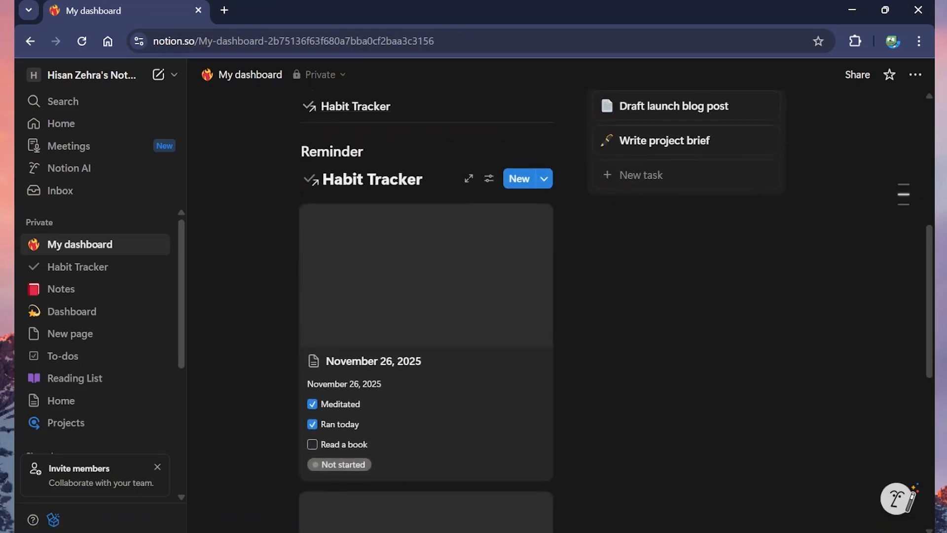
pyautogui.click(352, 397)
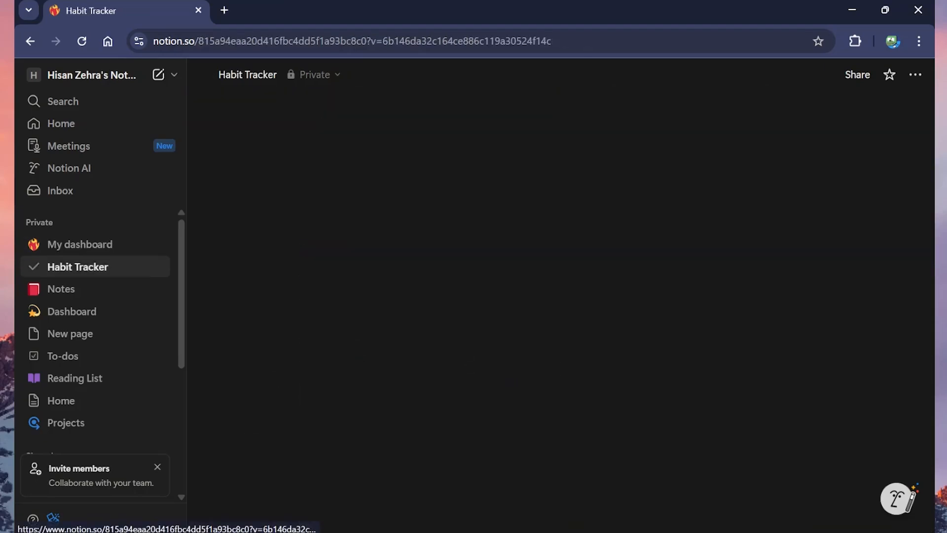
pyautogui.scroll(-5, 555, 310)
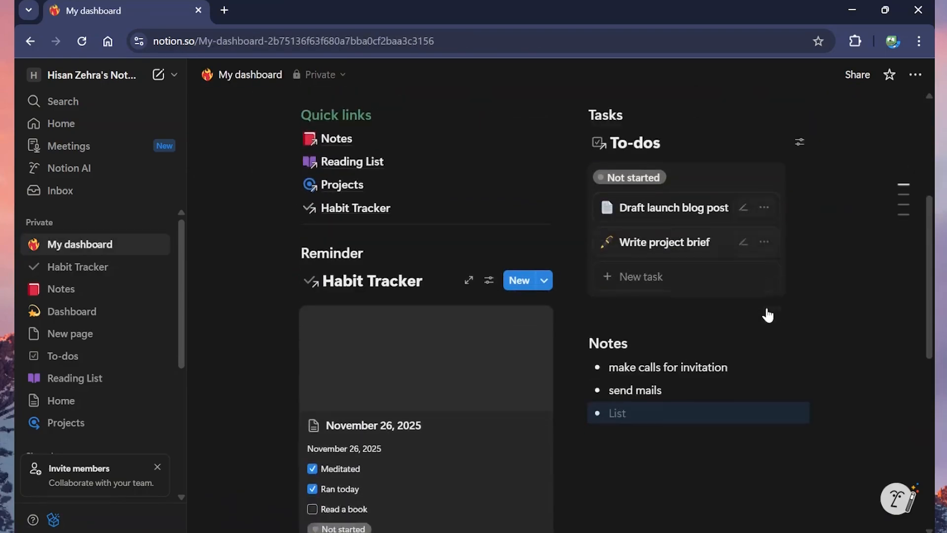
pyautogui.scroll(-1, 767, 315)
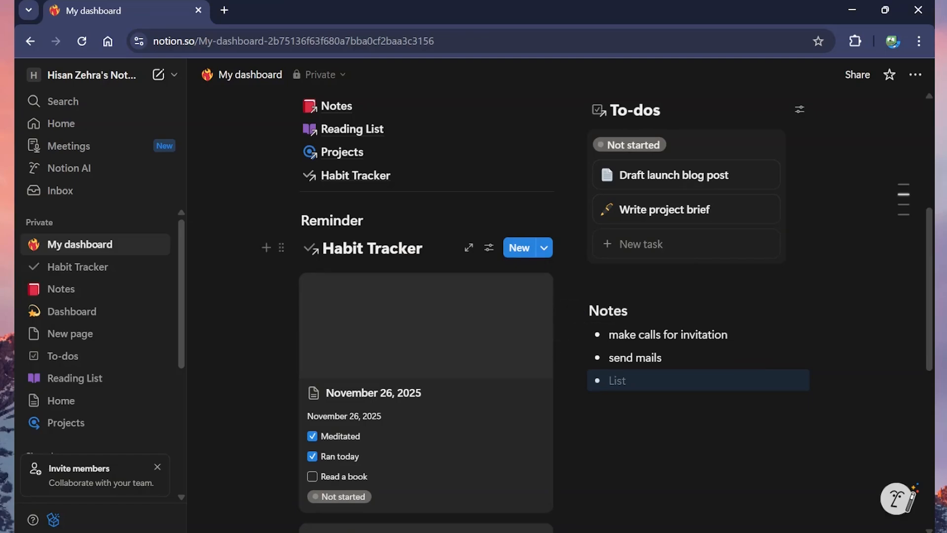
pyautogui.scroll(4, 555, 310)
pyautogui.scroll(-4, 601, 249)
pyautogui.scroll(5, 601, 249)
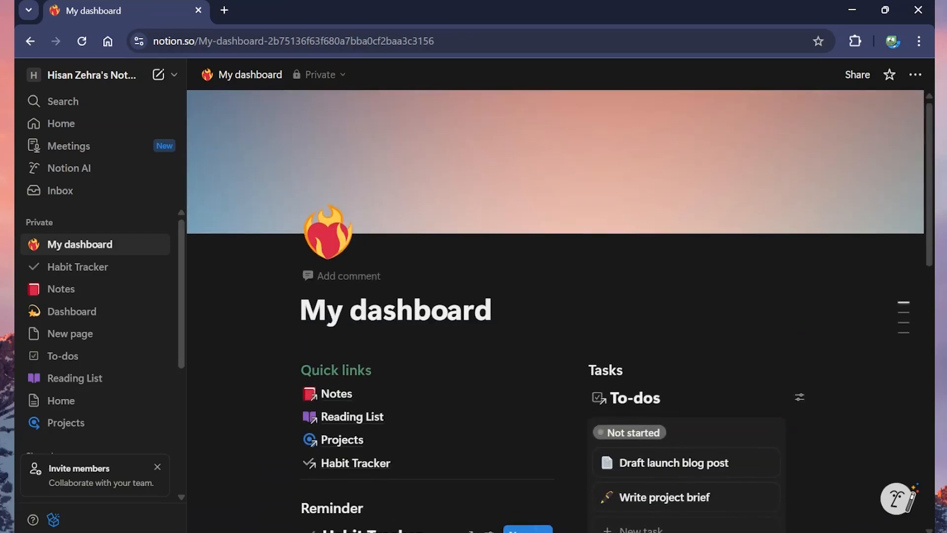
pyautogui.scroll(-4, 602, 243)
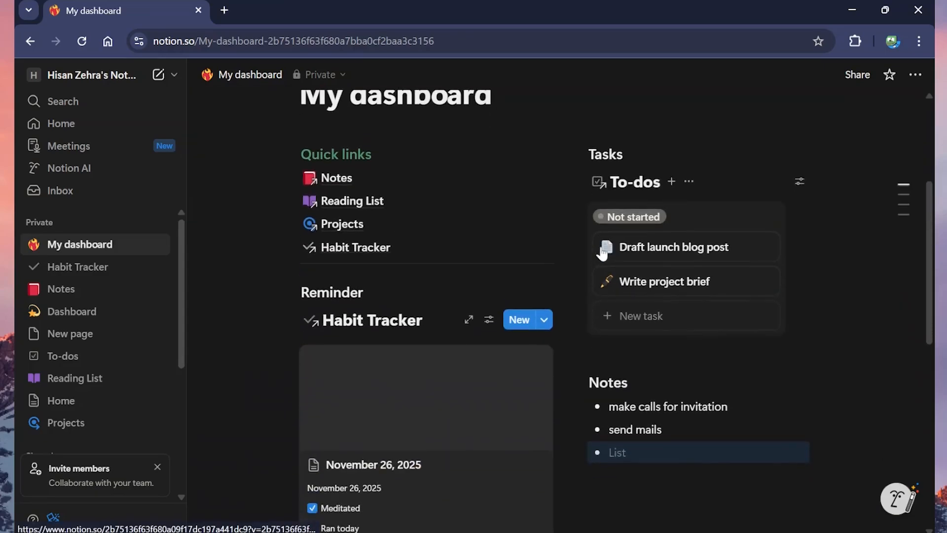